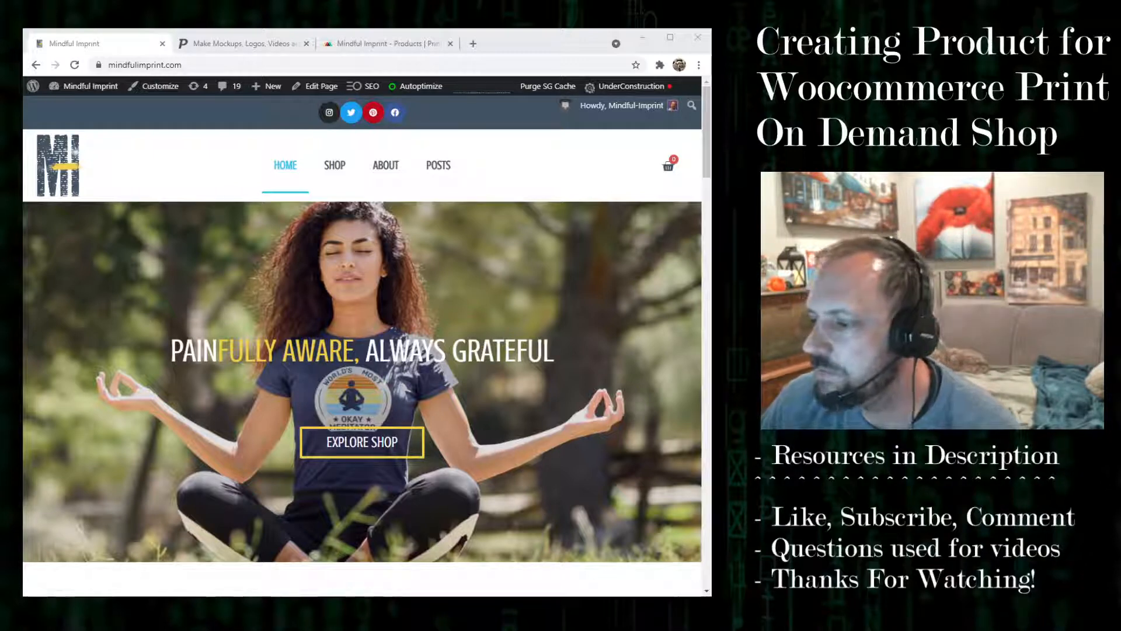
- View the three-point product creation outline in paint.net, and return to the browser
{"action": "key", "text": "alt+Tab"}
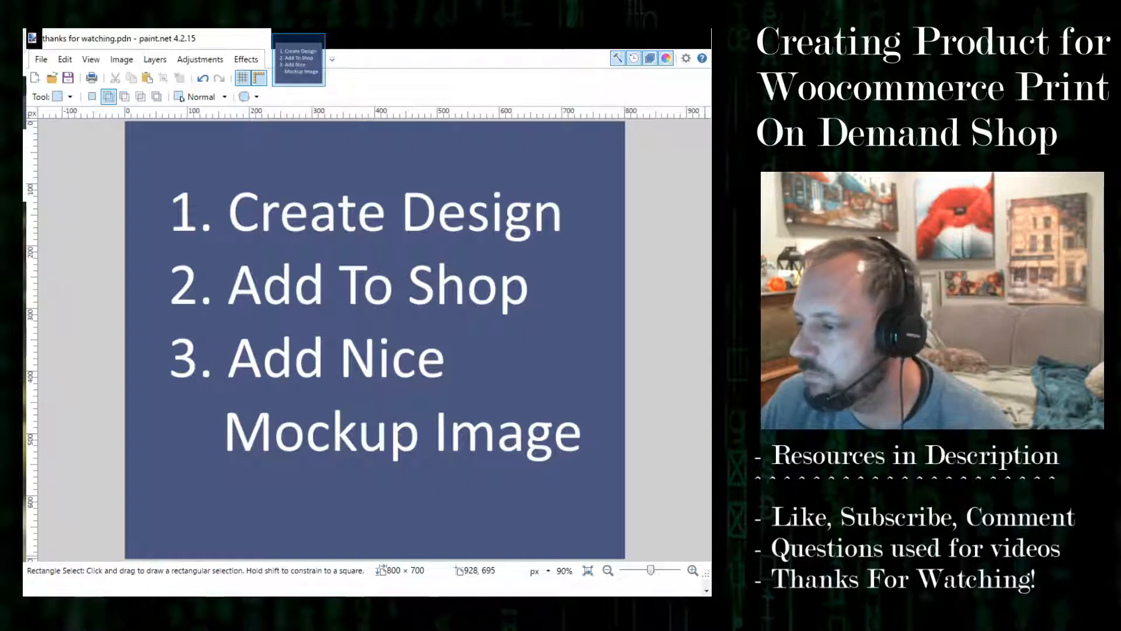
{"action": "key", "text": "alt+Tab"}
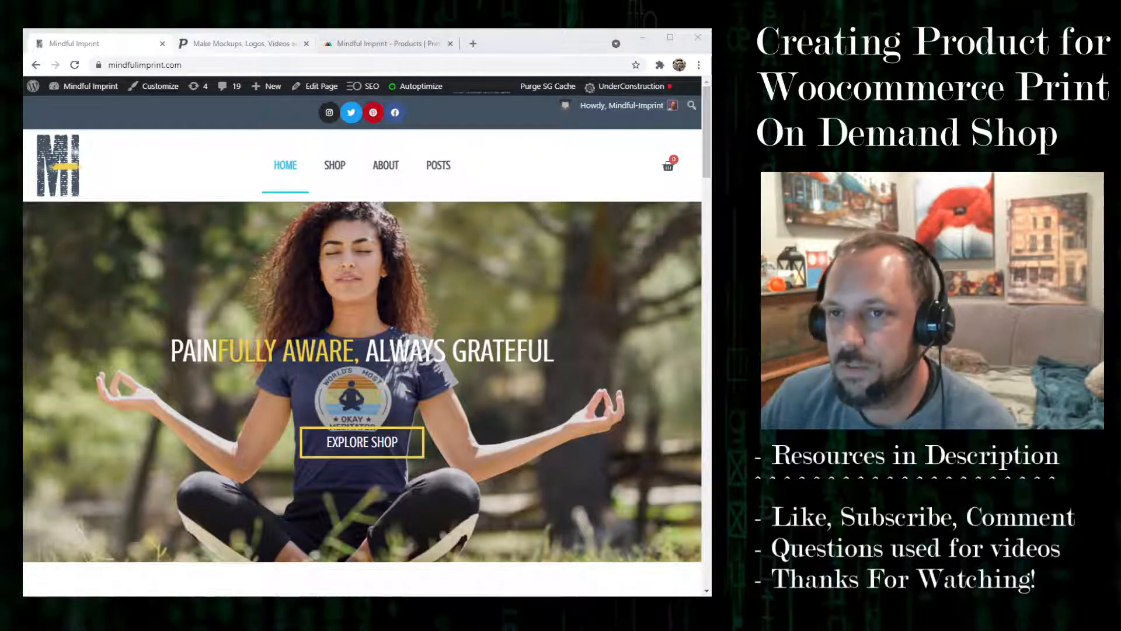
- Switch to the Placeit site and open its T-Shirt Designs category
{"action": "left_click", "coordinate": [246, 43]}
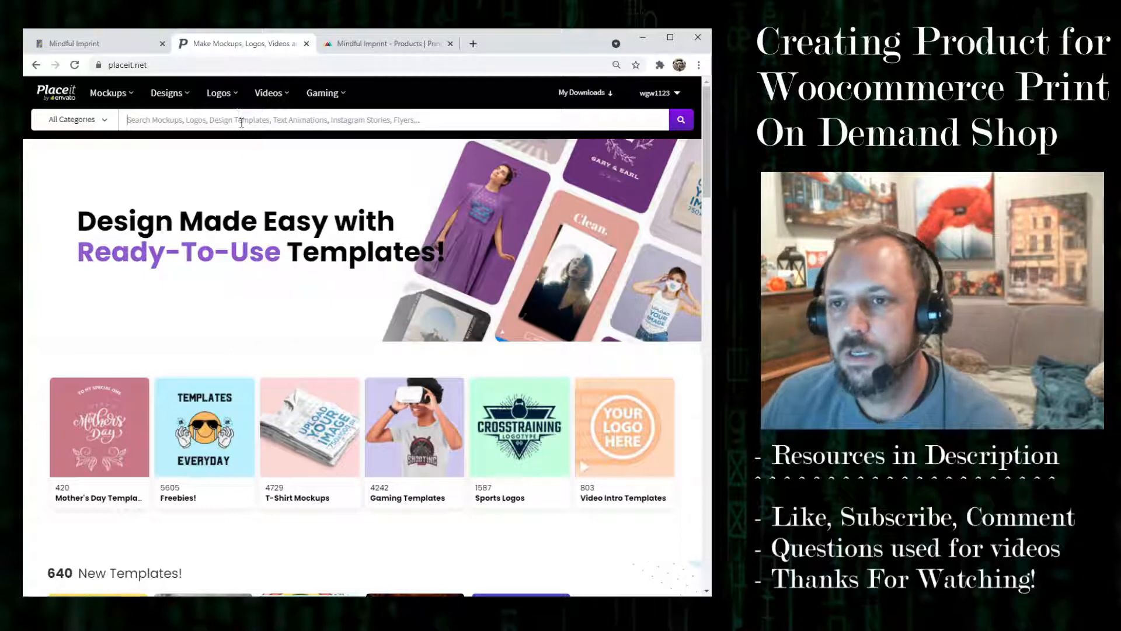
{"action": "left_click", "coordinate": [284, 124]}
{"action": "type", "text": "yoga"}
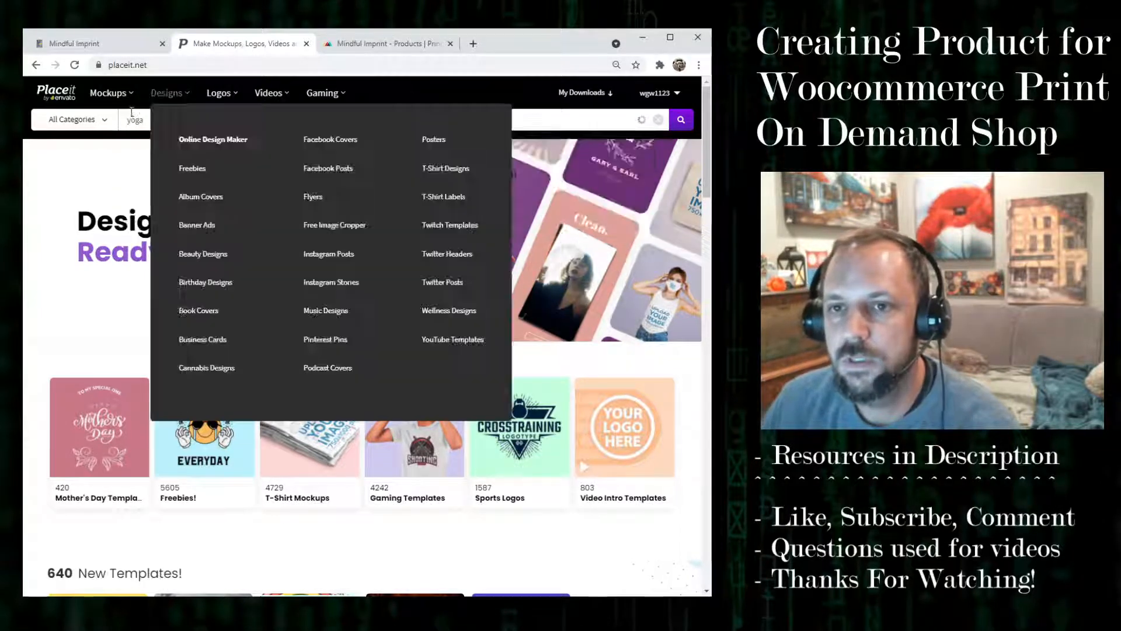
{"action": "mouse_move", "coordinate": [169, 93]}
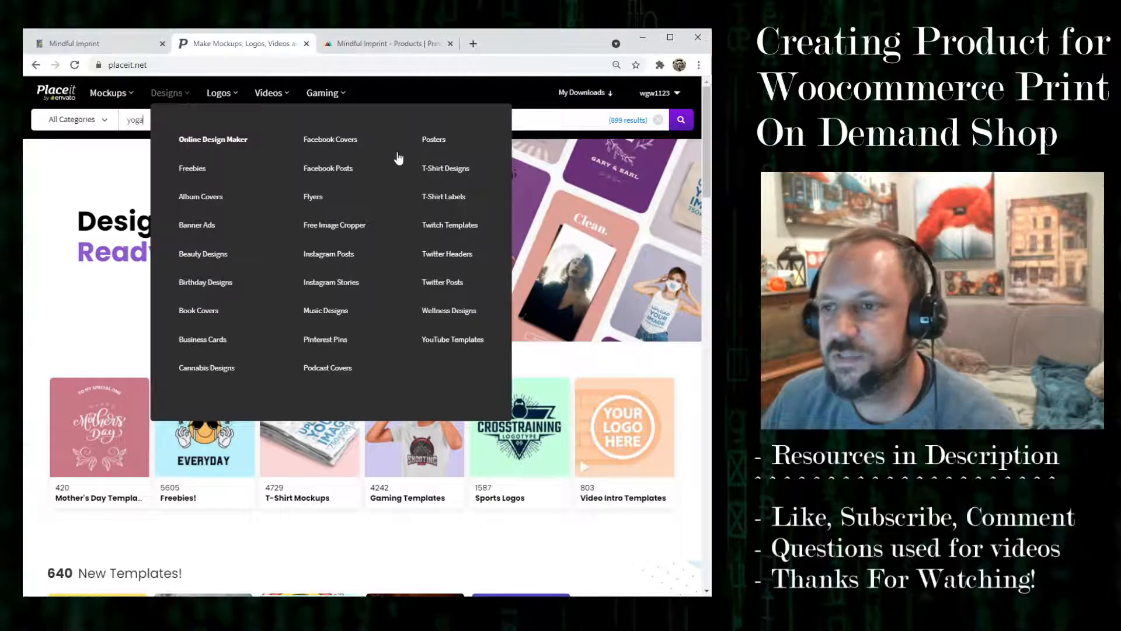
{"action": "left_click", "coordinate": [446, 169]}
{"action": "mouse_move", "coordinate": [227, 94]}
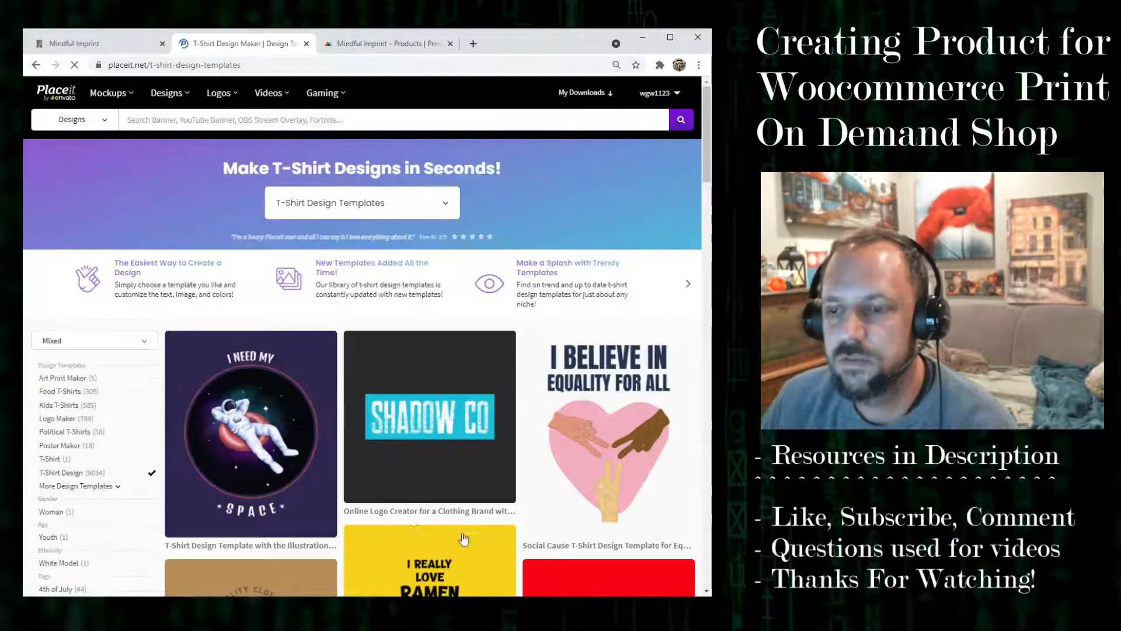
- Search the design templates for "yoga" and open the T-shirt design featuring a woman doing yoga in nature
{"action": "left_click", "coordinate": [190, 121]}
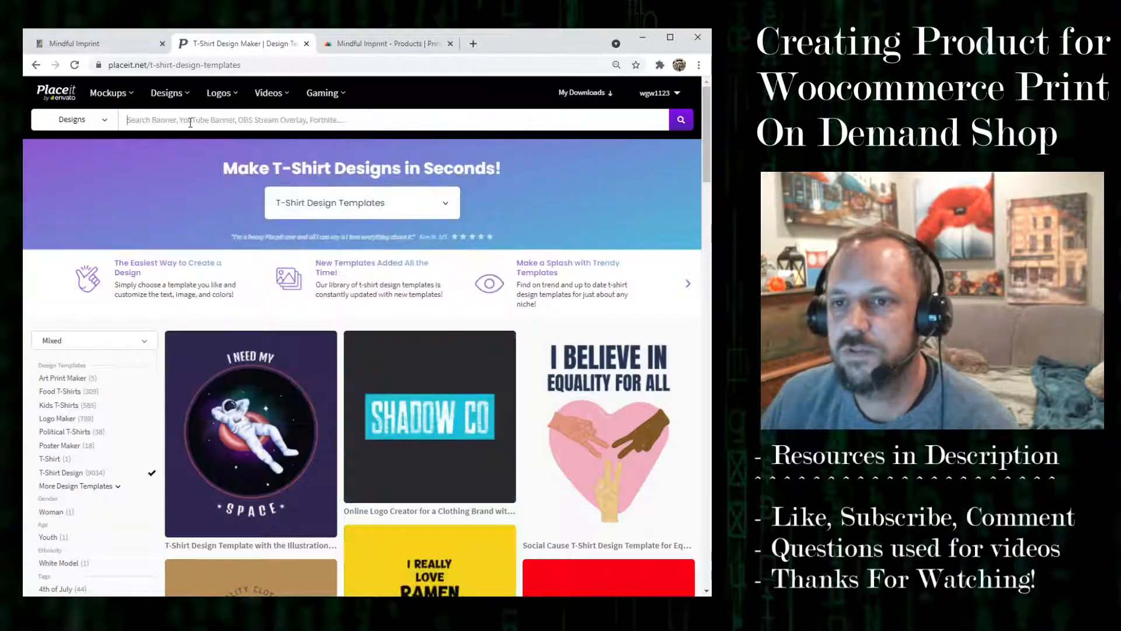
{"action": "type", "text": "yoga"}
{"action": "key", "text": "Return"}
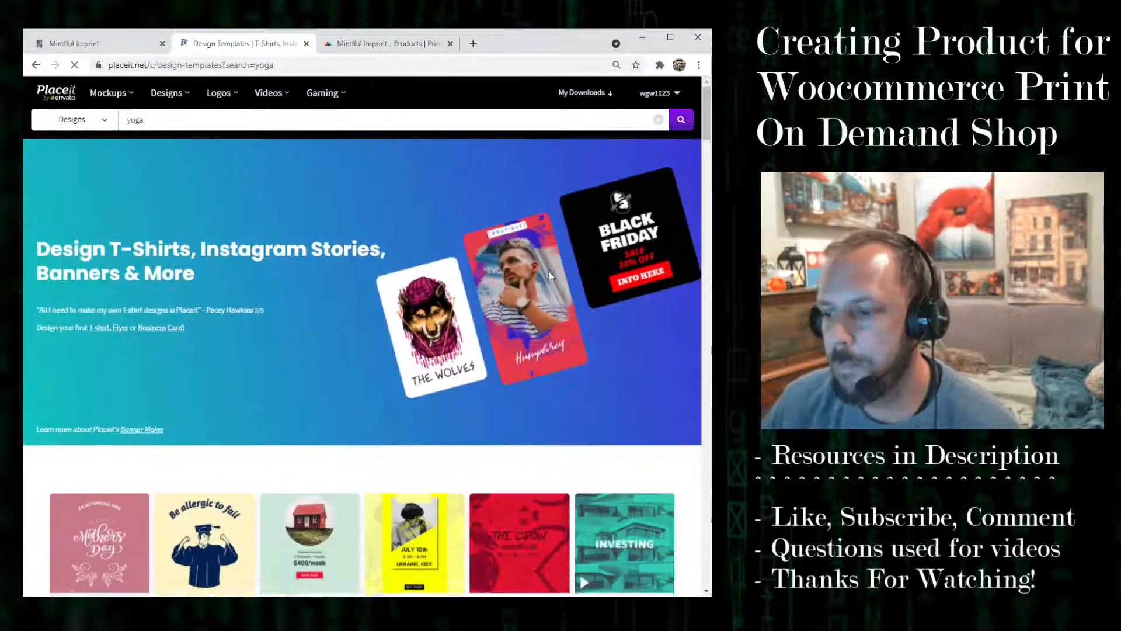
{"action": "scroll", "coordinate": [582, 256], "scroll_direction": "down", "scroll_amount": 5}
{"action": "scroll", "coordinate": [583, 256], "scroll_direction": "down", "scroll_amount": 15}
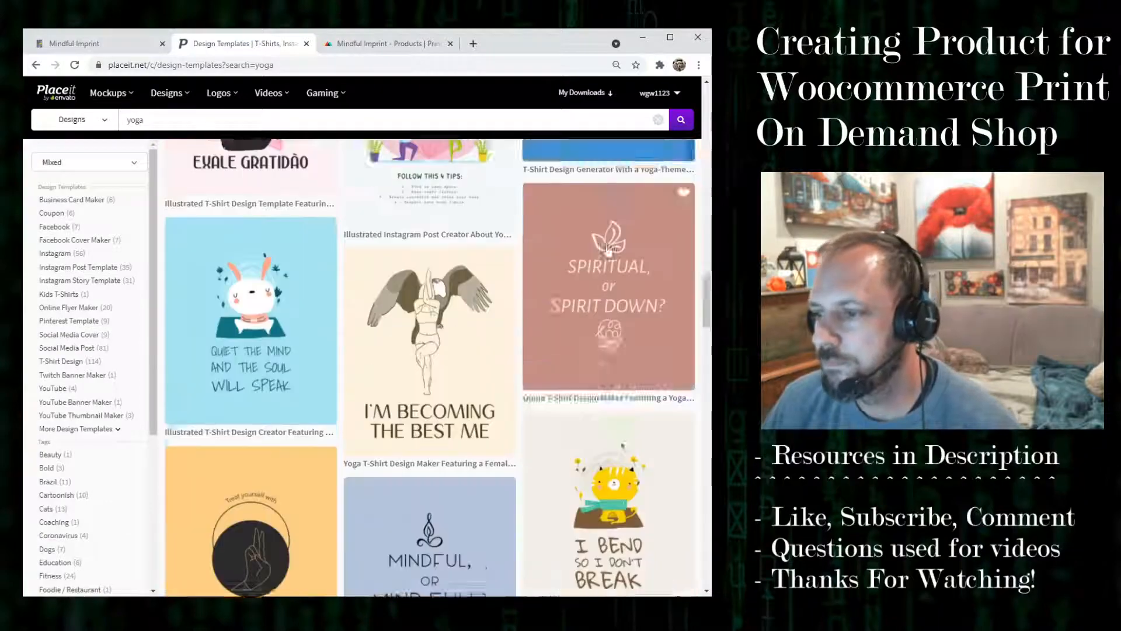
{"action": "scroll", "coordinate": [607, 266], "scroll_direction": "down", "scroll_amount": 15}
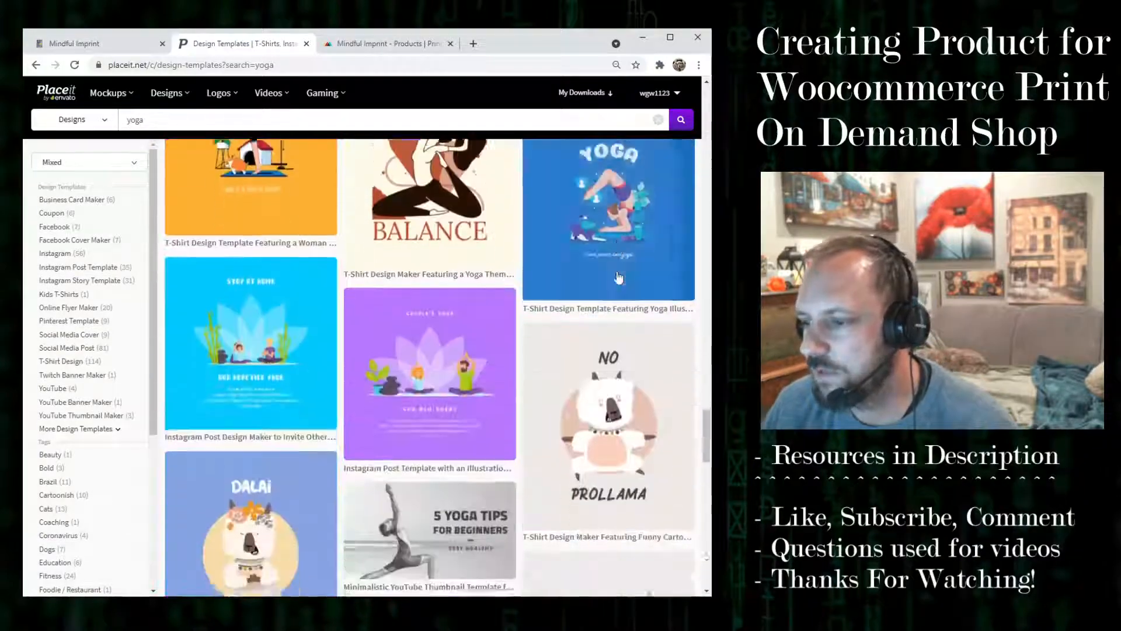
{"action": "scroll", "coordinate": [610, 330], "scroll_direction": "down", "scroll_amount": 10}
{"action": "scroll", "coordinate": [584, 316], "scroll_direction": "up", "scroll_amount": 5}
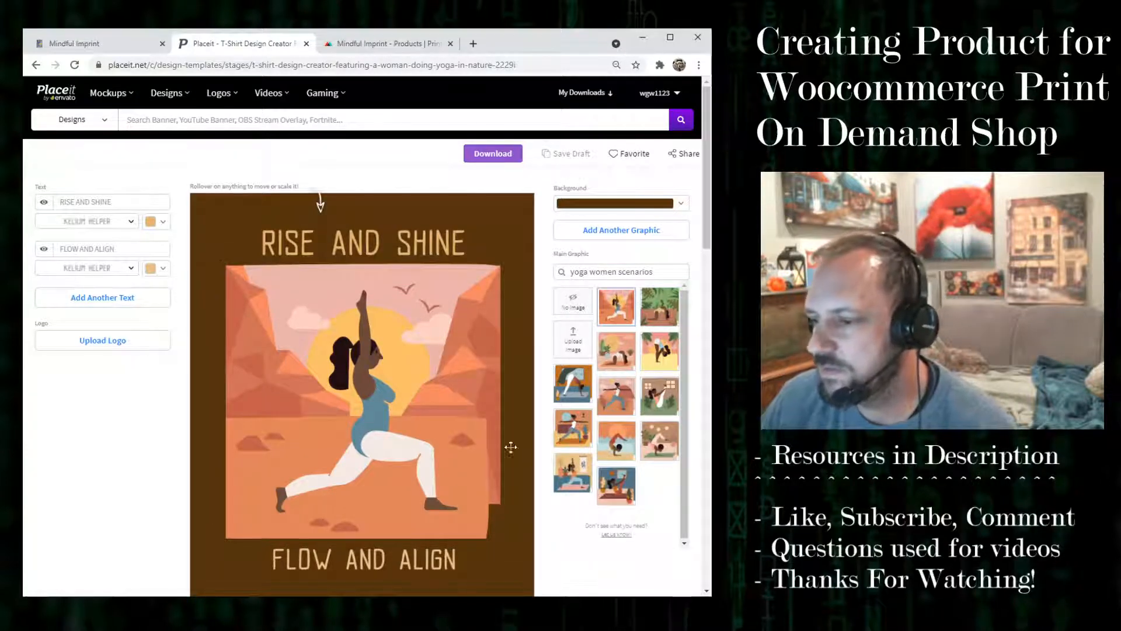
- Swap the main graphic for the beach sunset handstand scene and enlarge the "RISE AND SHINE" text to the graphic's width
{"action": "left_click", "coordinate": [609, 445]}
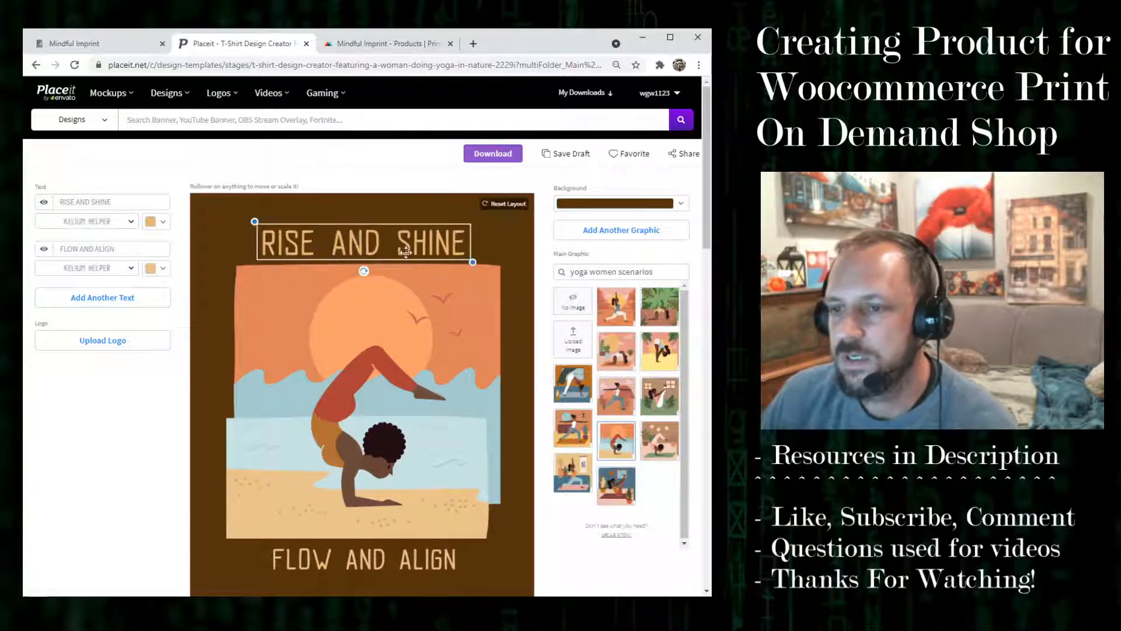
{"action": "left_click_drag", "start_coordinate": [473, 262], "coordinate": [503, 266]}
{"action": "left_click_drag", "start_coordinate": [252, 219], "coordinate": [232, 218]}
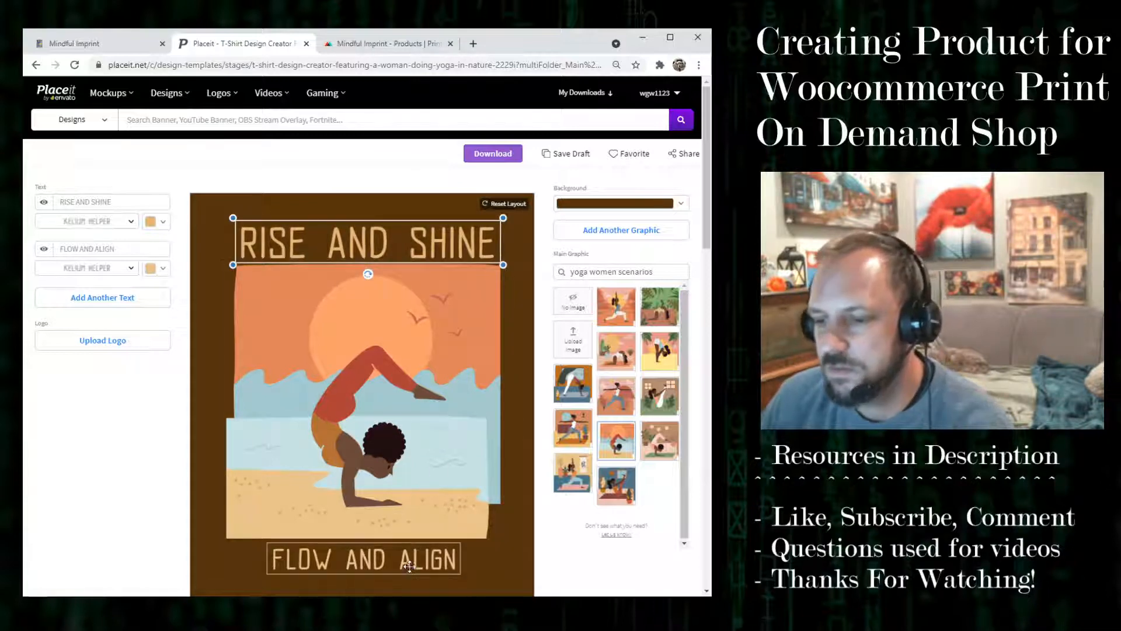
- Enlarge the "FLOW AND ALIGN" text below the graphic to roughly match the graphic's width
{"action": "scroll", "coordinate": [459, 479], "scroll_direction": "down", "scroll_amount": 2}
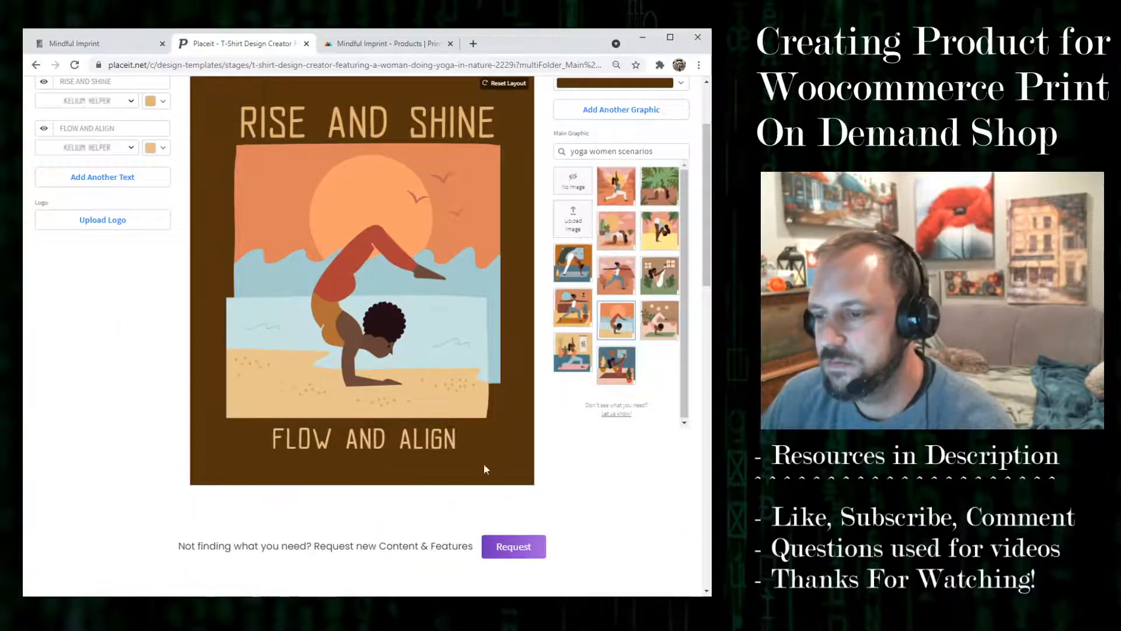
{"action": "left_click_drag", "start_coordinate": [462, 456], "coordinate": [487, 458]}
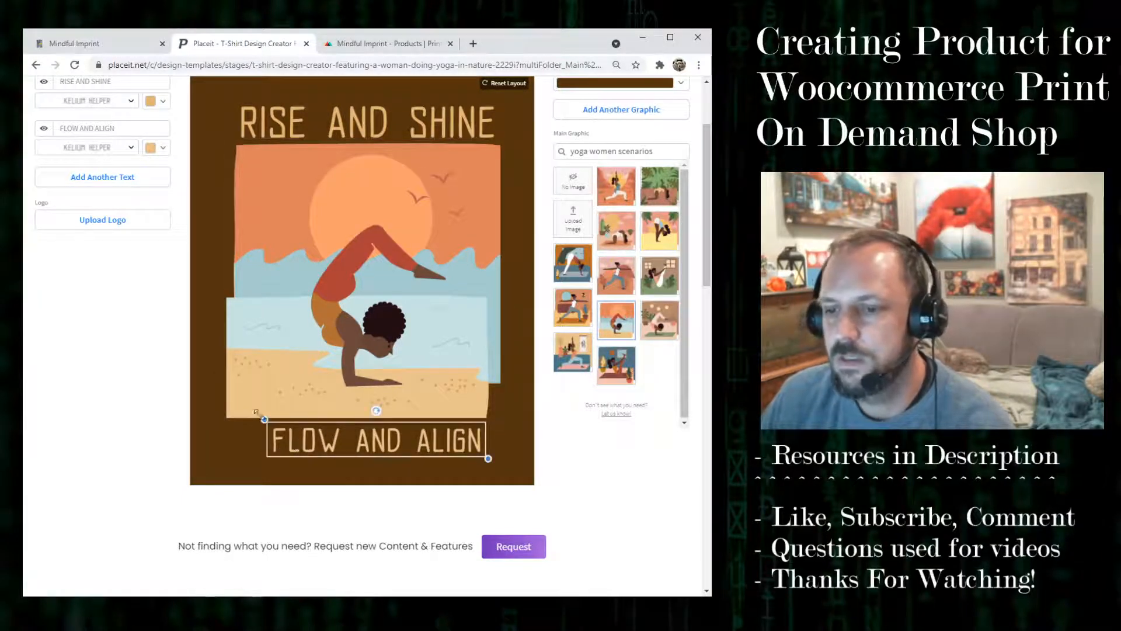
{"action": "left_click_drag", "start_coordinate": [261, 413], "coordinate": [223, 397]}
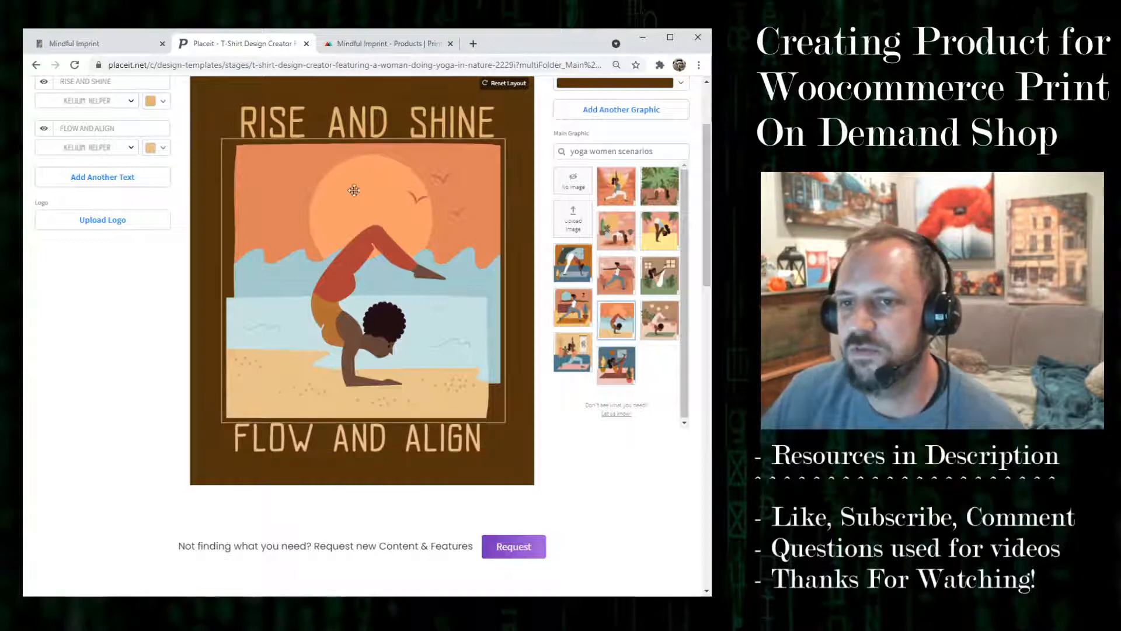
- Set the design's background to transparent
{"action": "scroll", "coordinate": [530, 251], "scroll_direction": "up", "scroll_amount": 1}
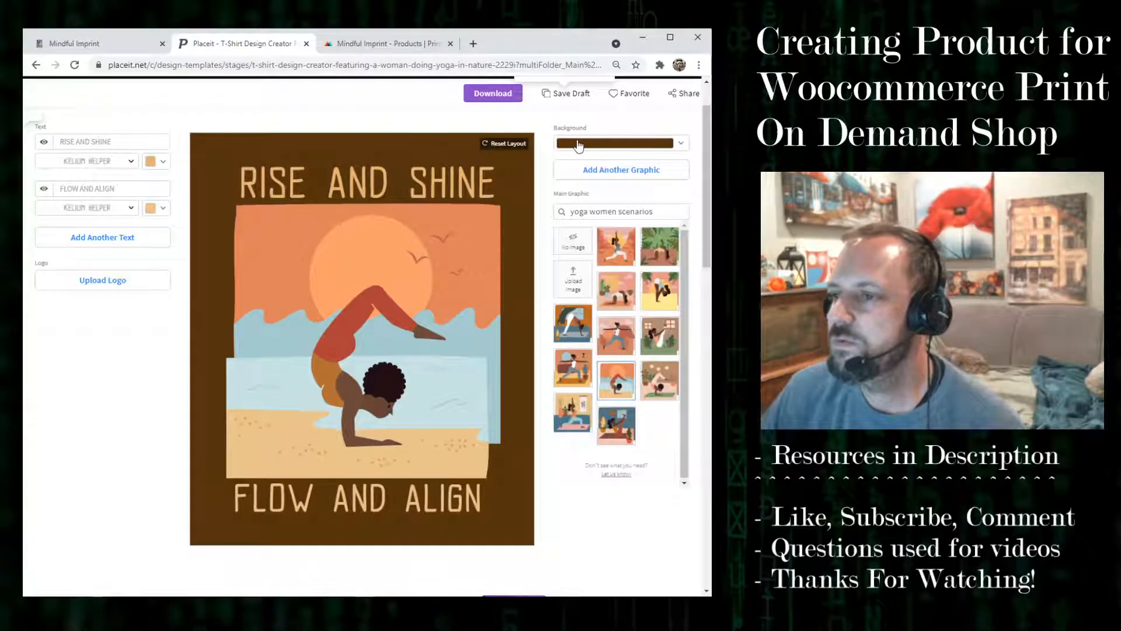
{"action": "left_click", "coordinate": [613, 147]}
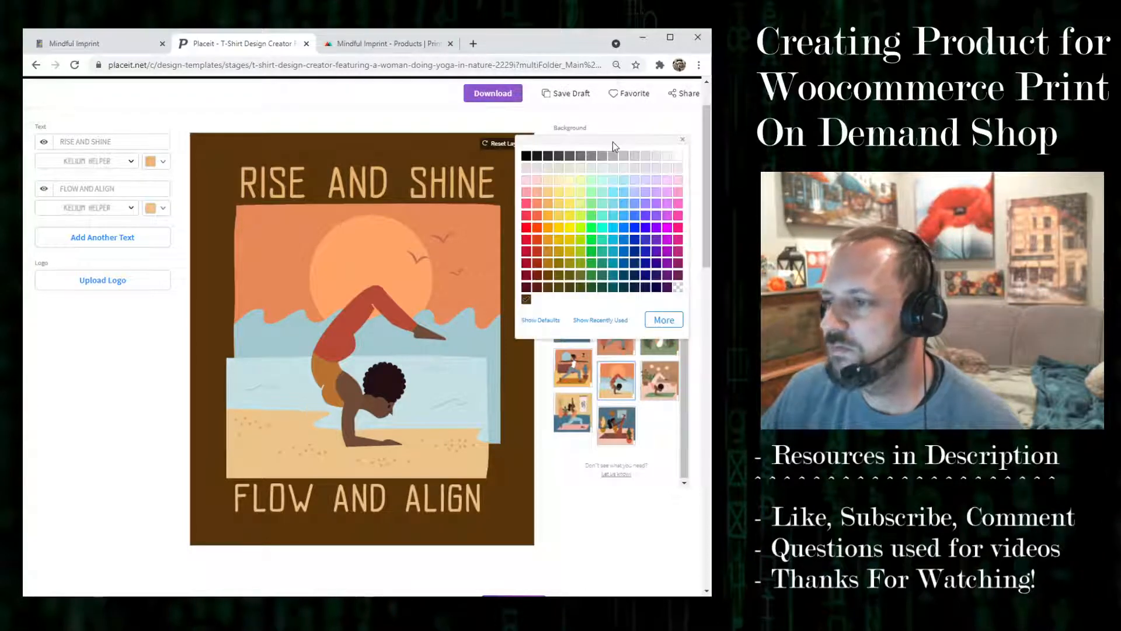
{"action": "left_click", "coordinate": [678, 285]}
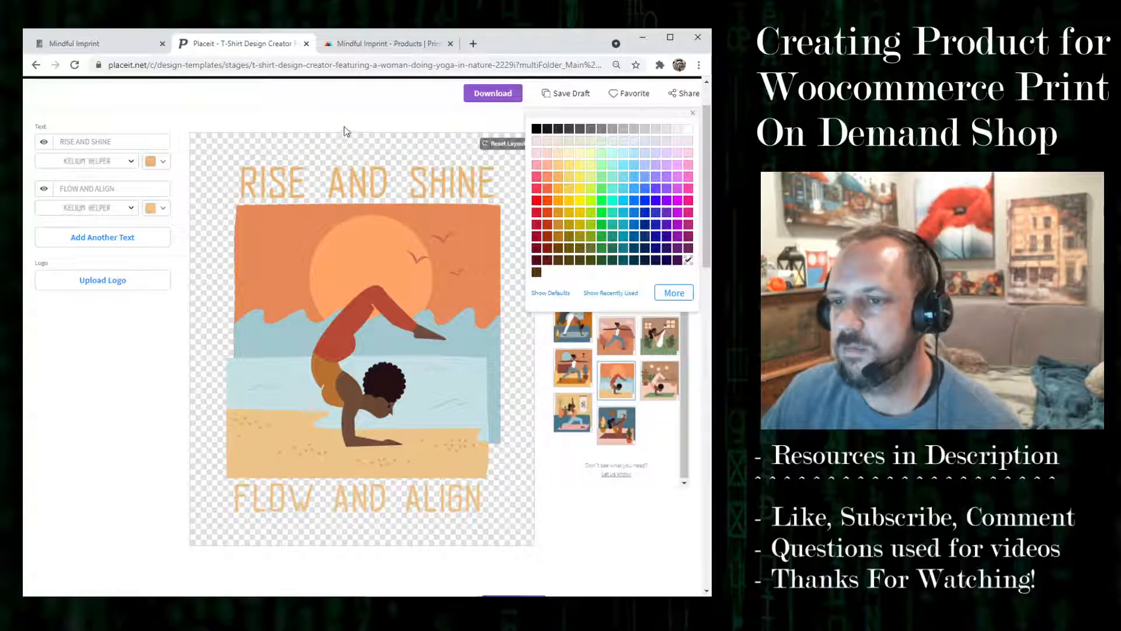
{"action": "left_click", "coordinate": [398, 145]}
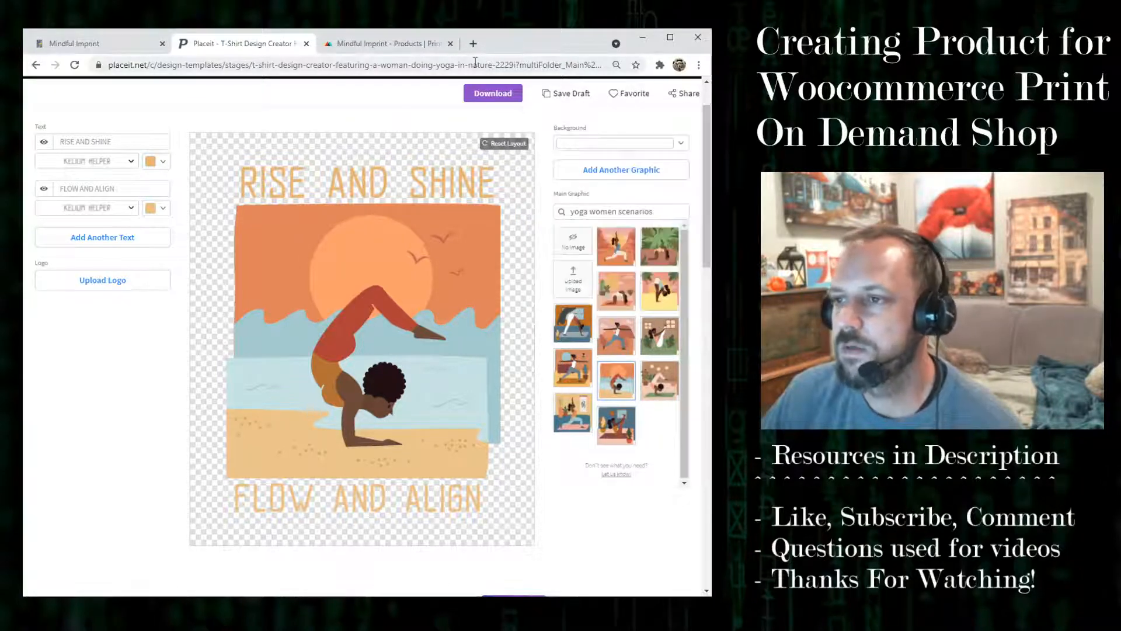
- Download the finished T-shirt design as a PNG file
{"action": "left_click", "coordinate": [494, 95]}
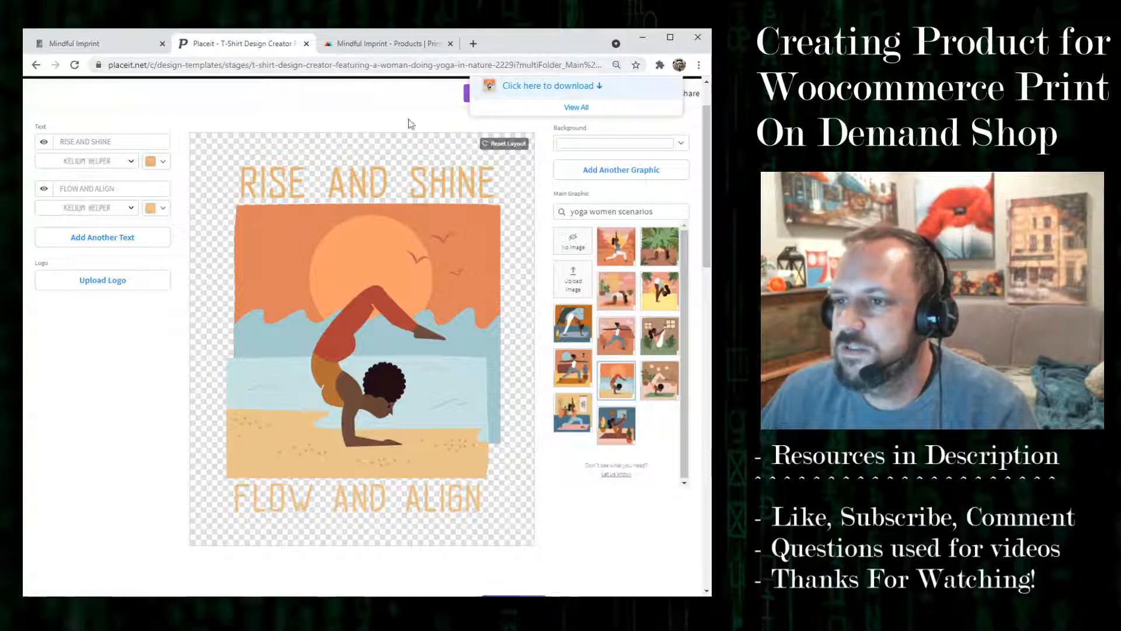
{"action": "scroll", "coordinate": [349, 98], "scroll_direction": "up", "scroll_amount": 1}
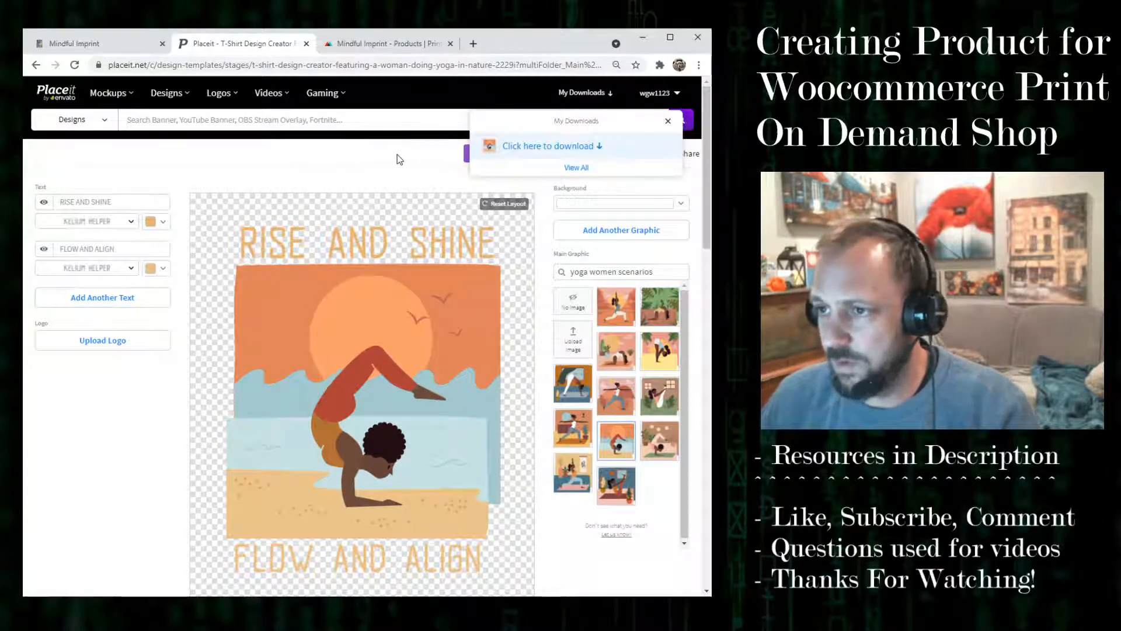
{"action": "left_click", "coordinate": [557, 149]}
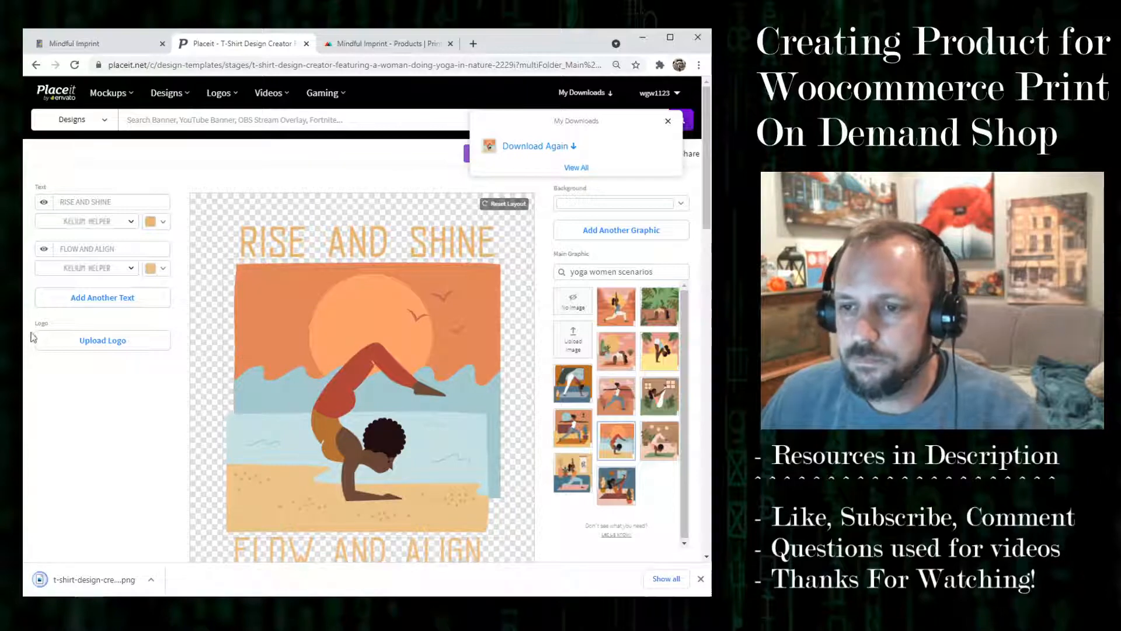
{"action": "scroll", "coordinate": [250, 348], "scroll_direction": "down", "scroll_amount": 3}
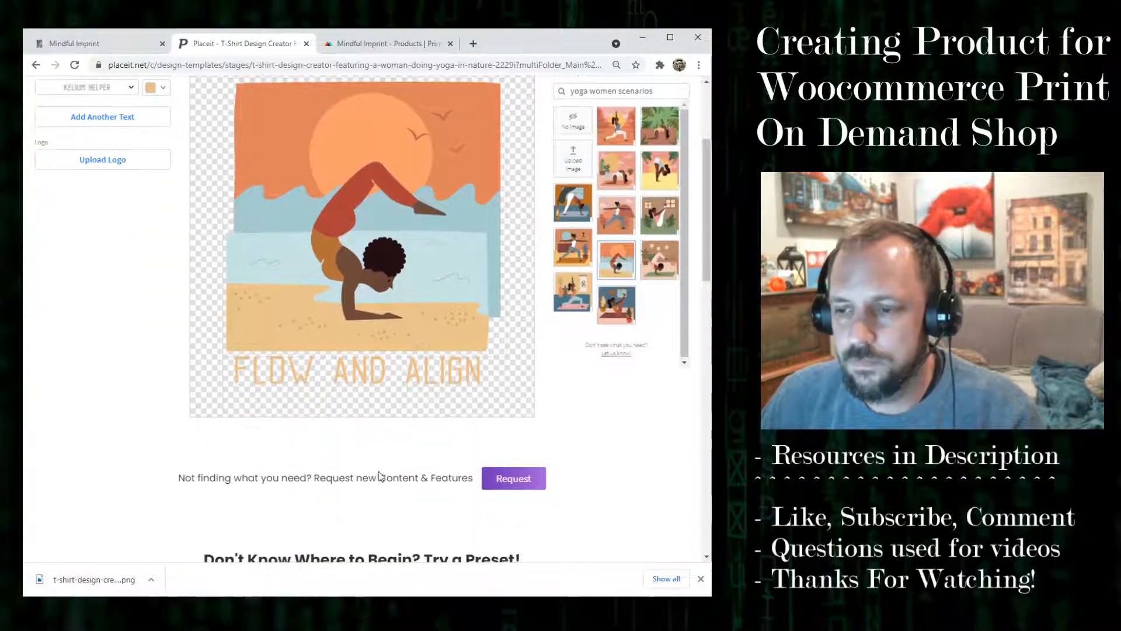
{"action": "scroll", "coordinate": [407, 482], "scroll_direction": "up", "scroll_amount": 2}
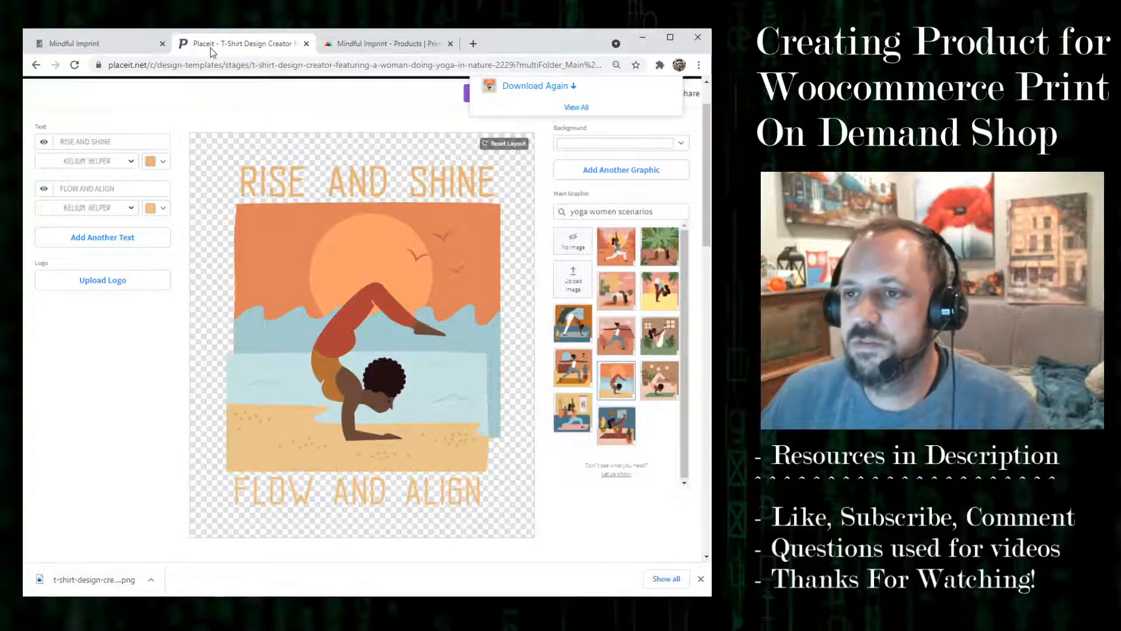
- Switch to the Printful store and add a new product from men's shirts, choosing the Unisex Basic Softstyle T-Shirt | Gildan 64000
{"action": "left_click", "coordinate": [385, 44]}
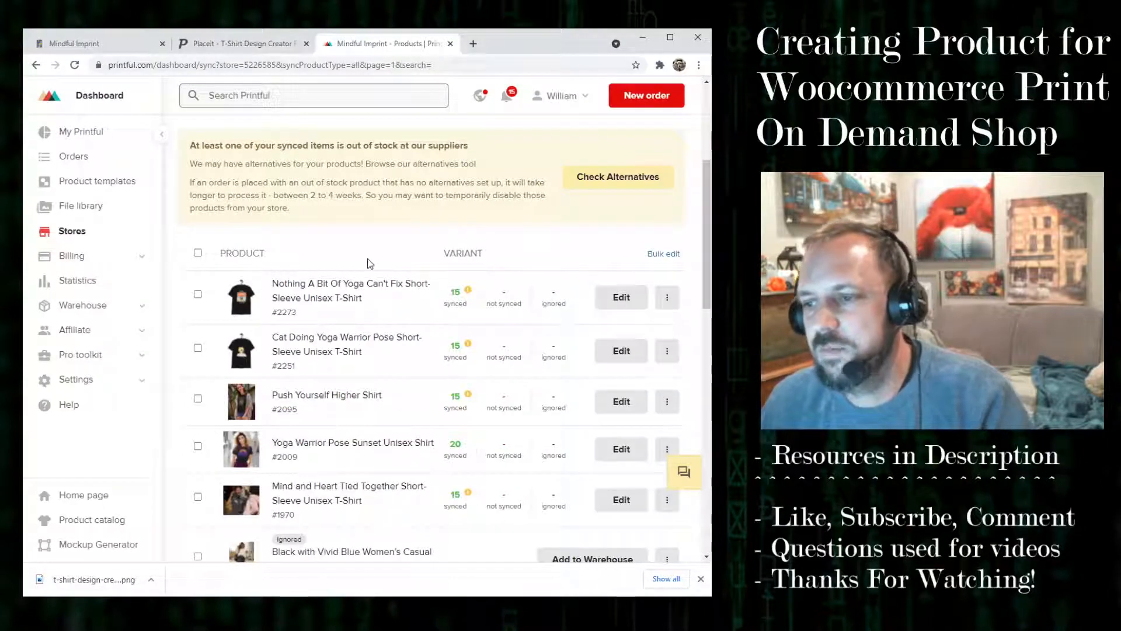
{"action": "scroll", "coordinate": [408, 275], "scroll_direction": "up", "scroll_amount": 4}
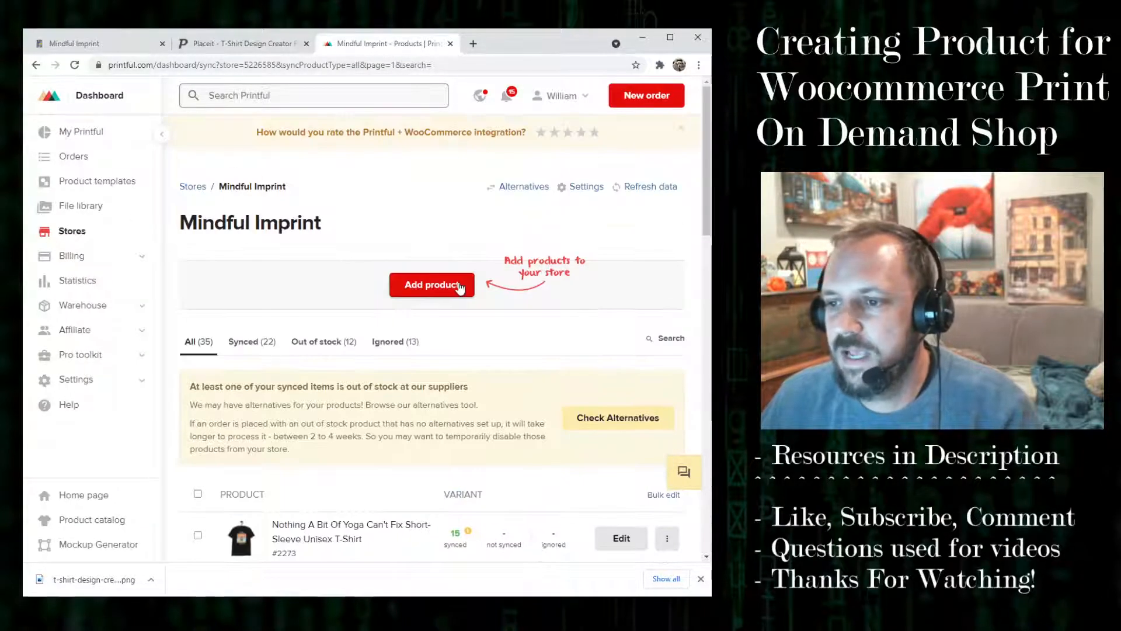
{"action": "left_click", "coordinate": [421, 290]}
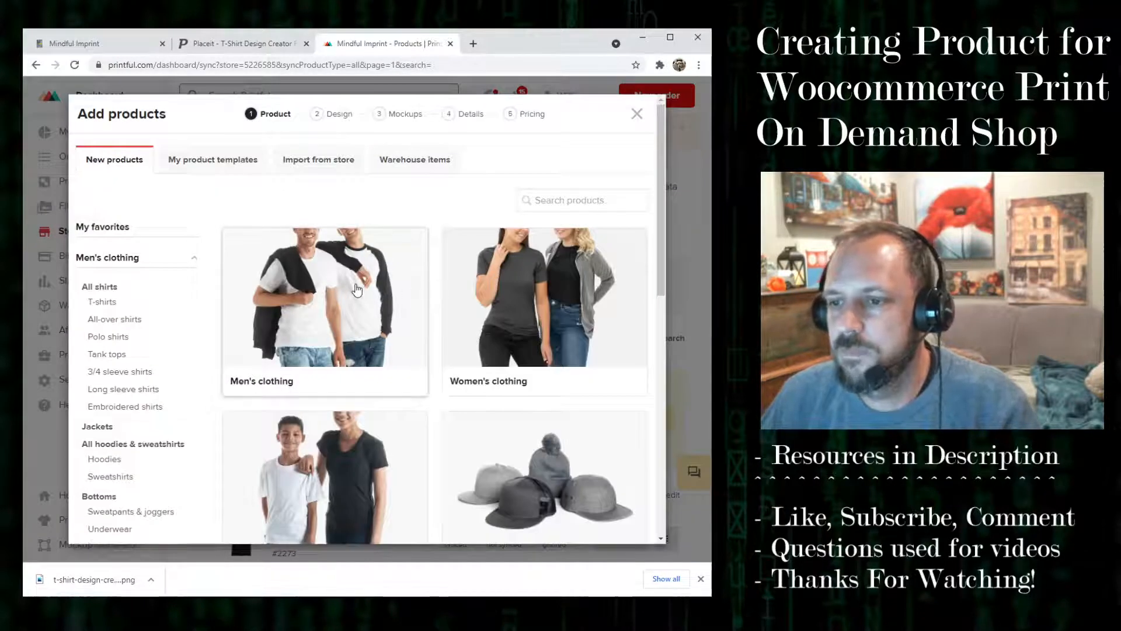
{"action": "left_click", "coordinate": [357, 290]}
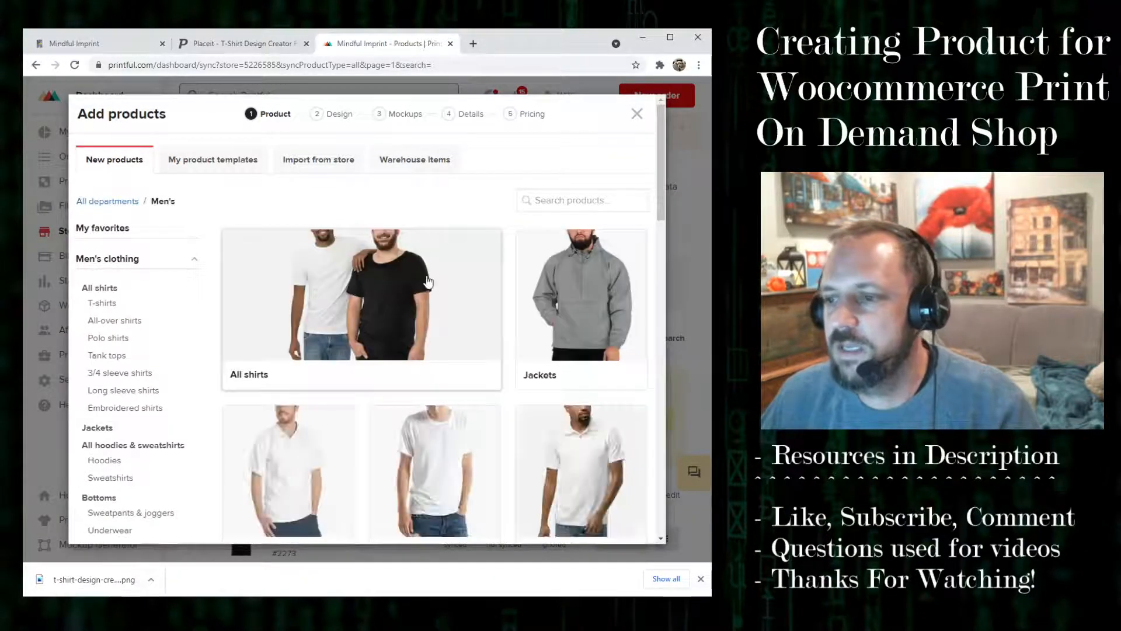
{"action": "left_click", "coordinate": [401, 289]}
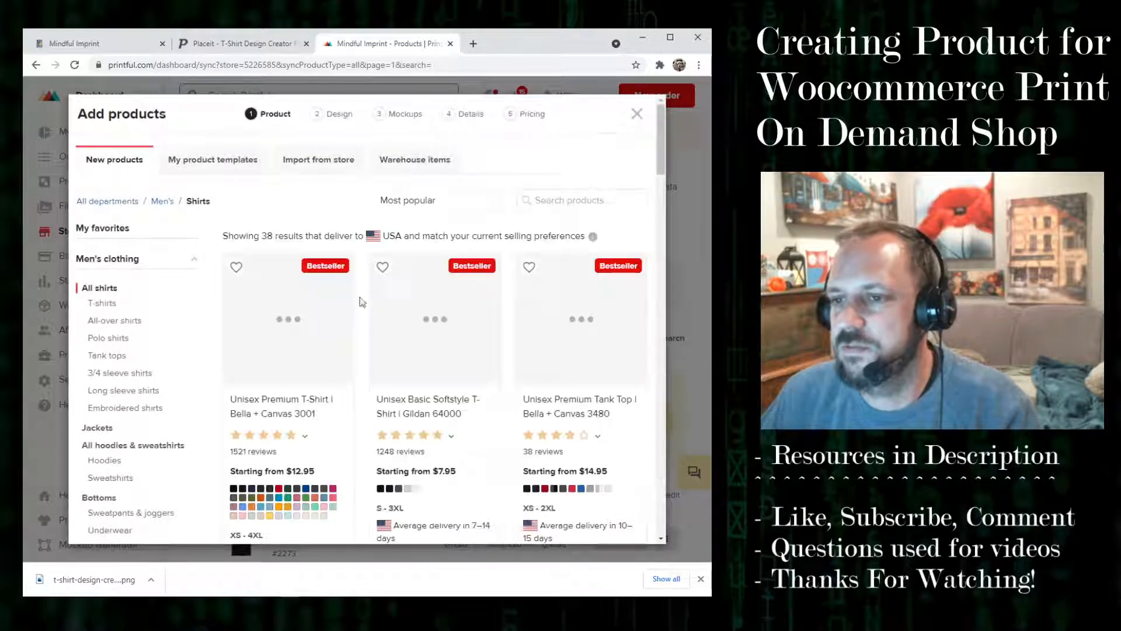
{"action": "scroll", "coordinate": [513, 314], "scroll_direction": "down", "scroll_amount": 2}
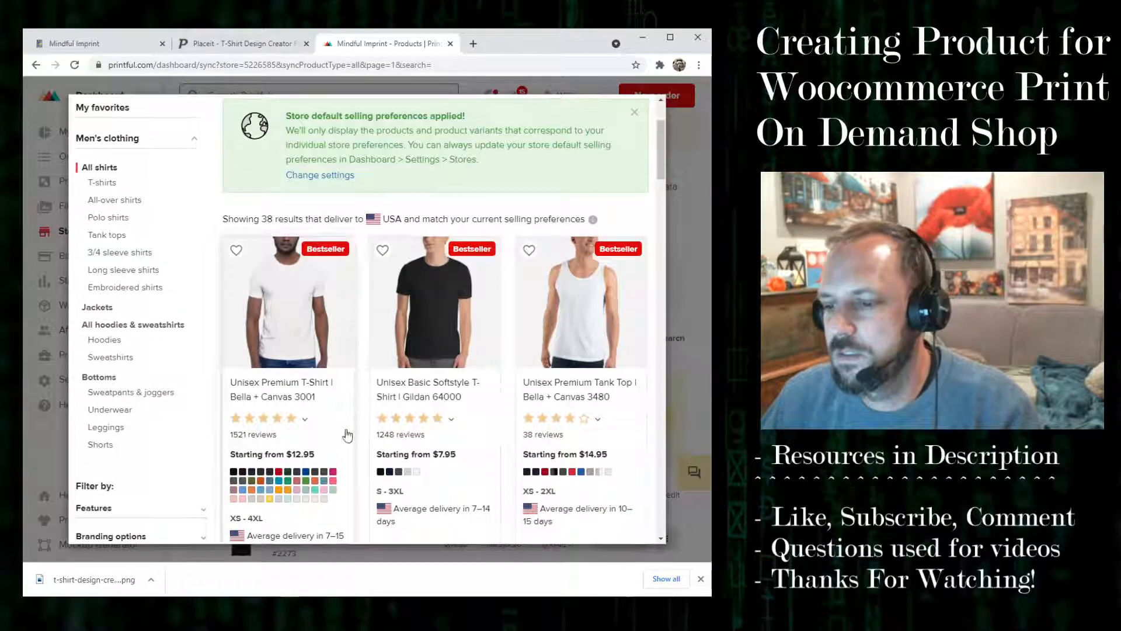
{"action": "left_click", "coordinate": [432, 304]}
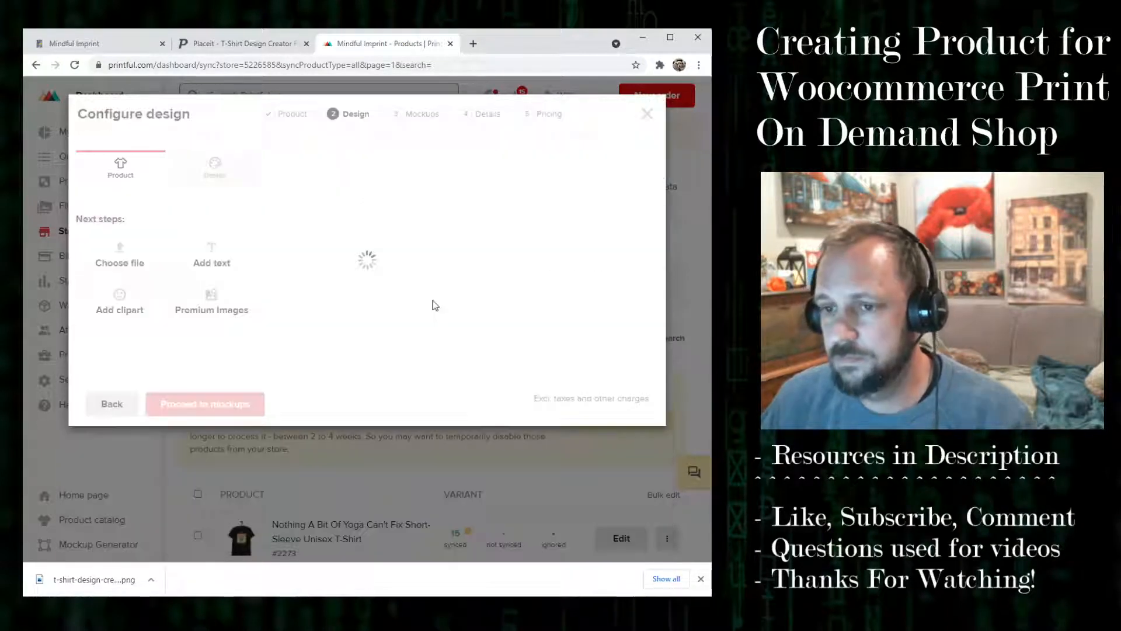
- Upload the downloaded yoga design PNG to the file library and place it on the shirt's front
{"action": "scroll", "coordinate": [585, 345], "scroll_direction": "down", "scroll_amount": 1}
{"action": "scroll", "coordinate": [586, 345], "scroll_direction": "down", "scroll_amount": 4}
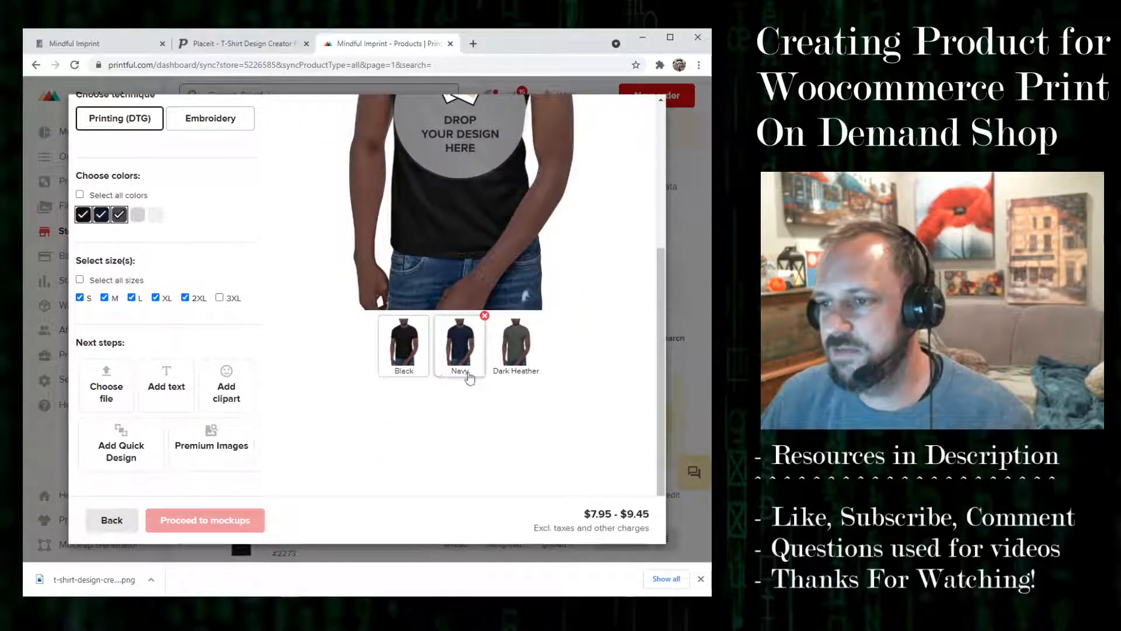
{"action": "scroll", "coordinate": [630, 388], "scroll_direction": "up", "scroll_amount": 5}
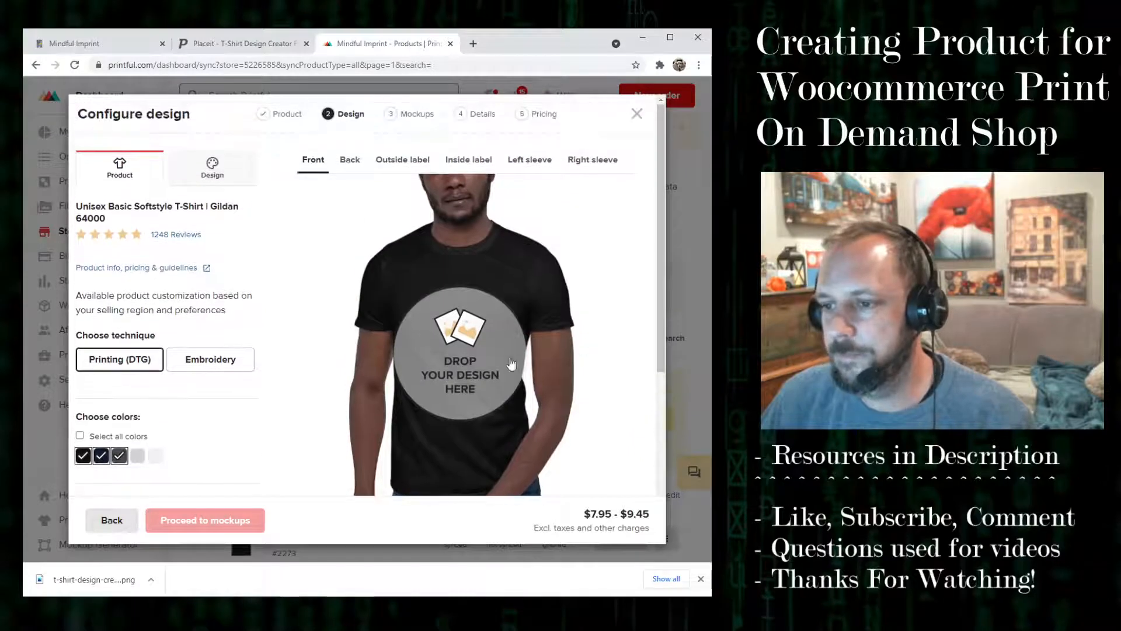
{"action": "left_click", "coordinate": [470, 349]}
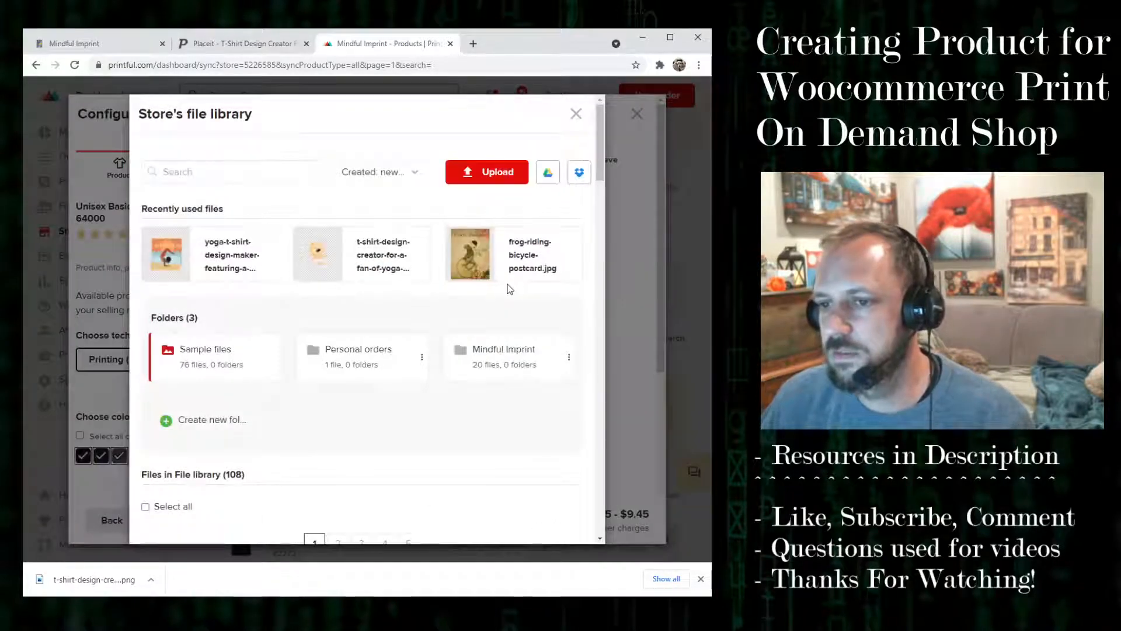
{"action": "left_click", "coordinate": [495, 169]}
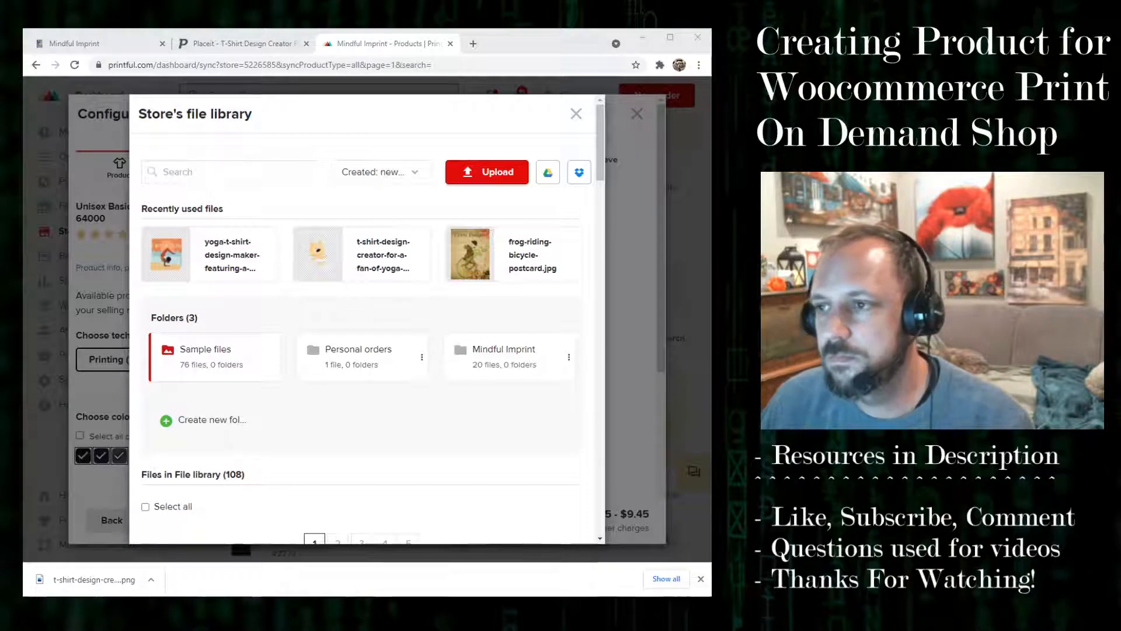
{"action": "left_click", "coordinate": [503, 335]}
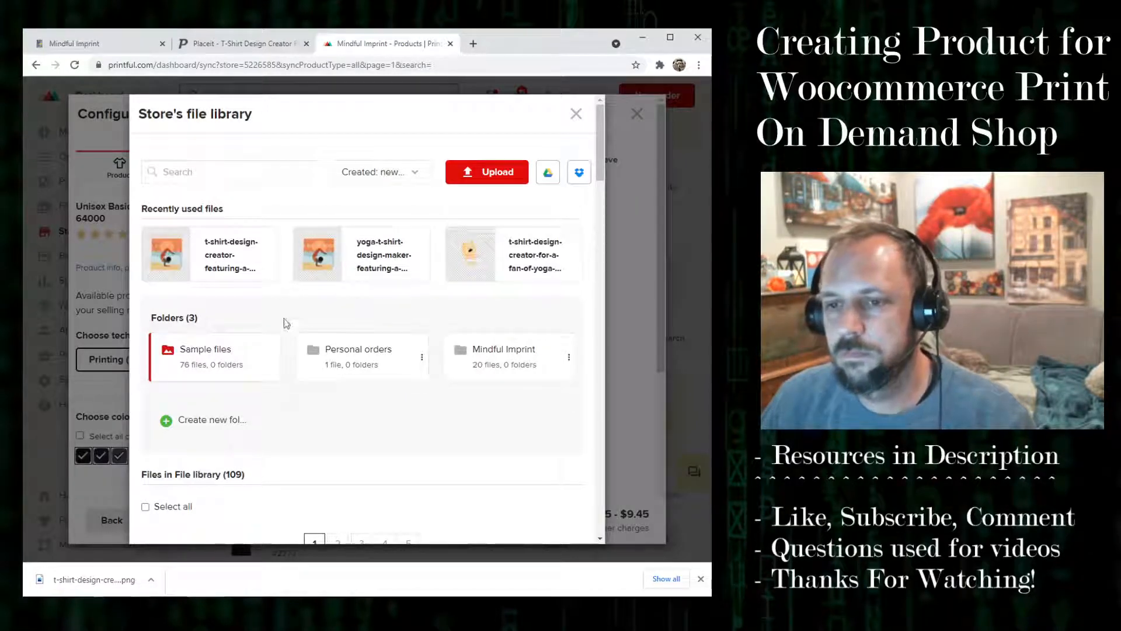
{"action": "left_click", "coordinate": [214, 253]}
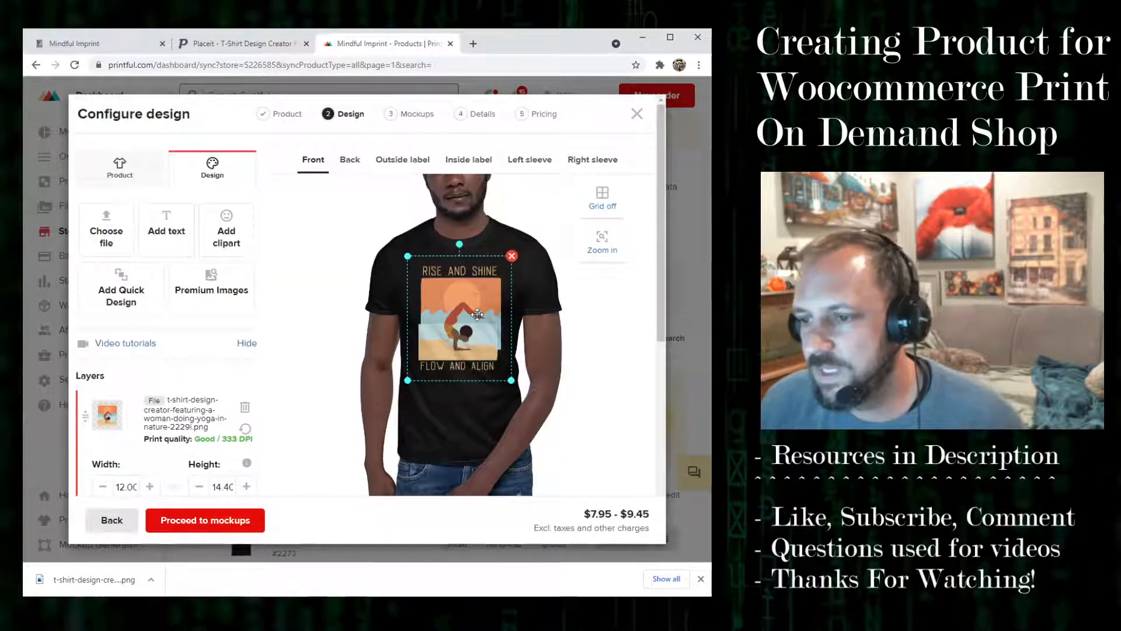
- Shrink the front design to about 10.11 wide by 12.11 high, move it up the chest, and proceed to mockups
{"action": "left_click_drag", "start_coordinate": [511, 380], "coordinate": [503, 370]}
{"action": "left_click_drag", "start_coordinate": [453, 319], "coordinate": [449, 300]}
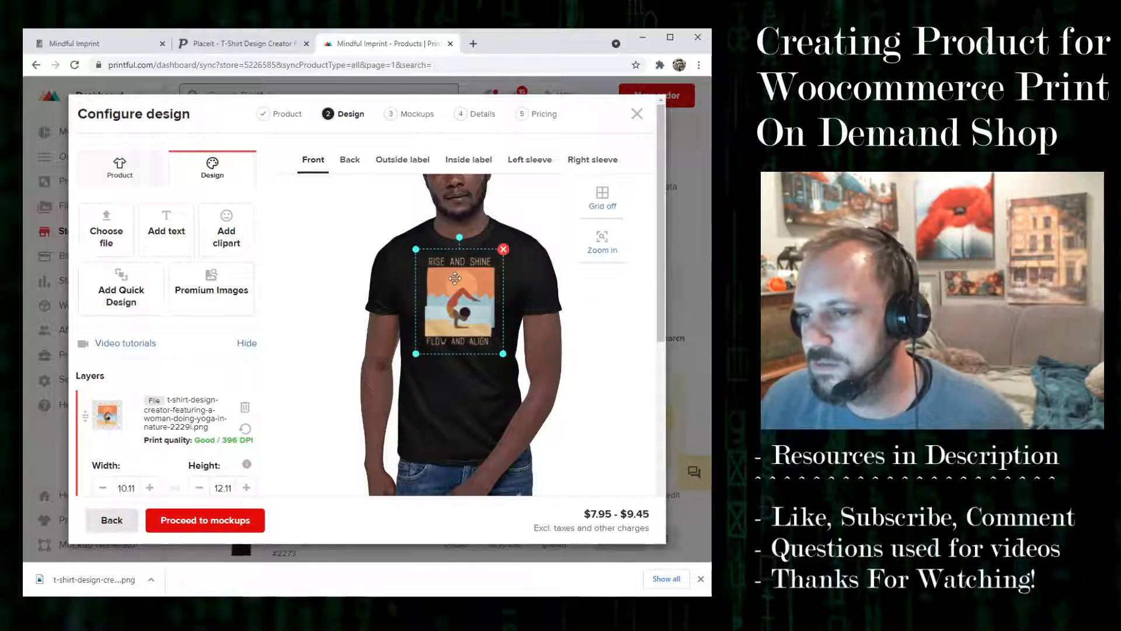
{"action": "left_click", "coordinate": [456, 385]}
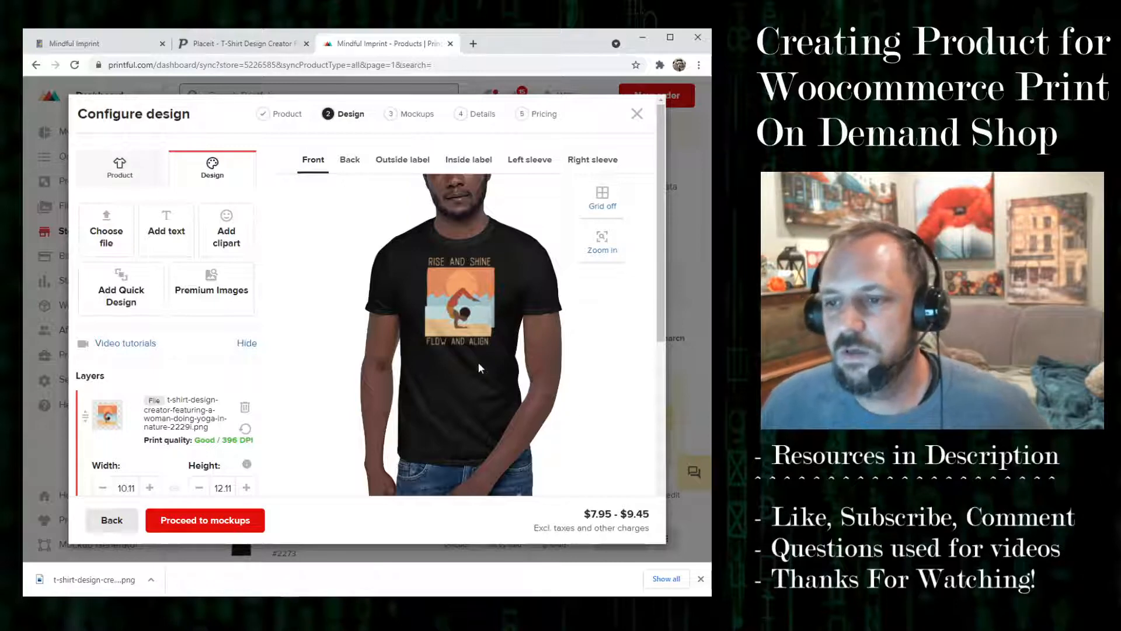
{"action": "left_click", "coordinate": [213, 520]}
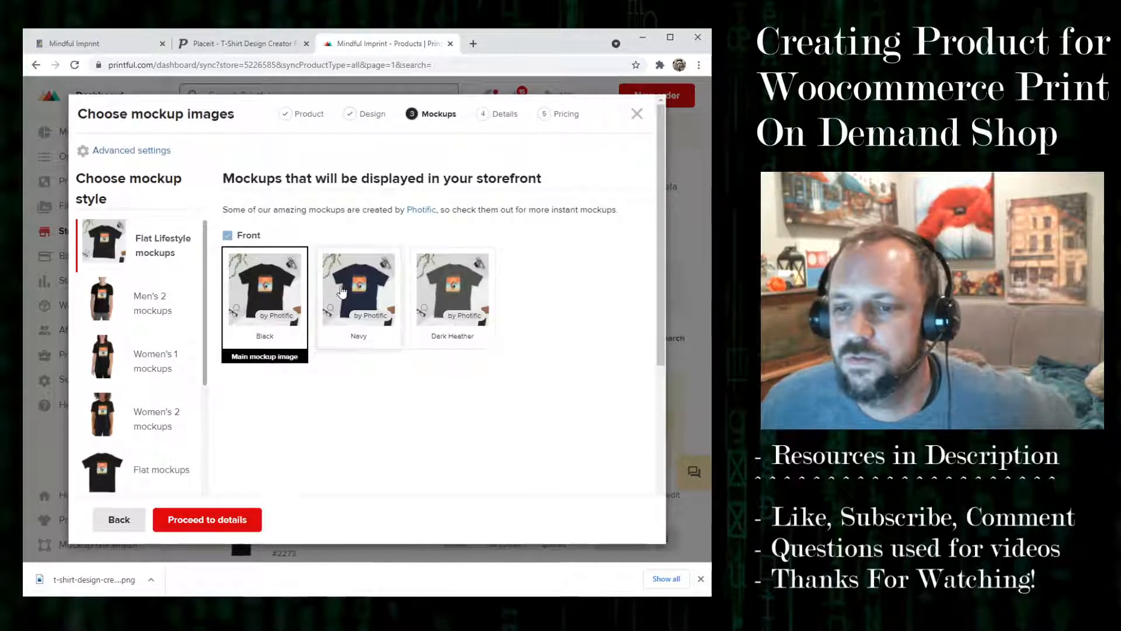
- Choose the On Hanger mockups style for the storefront images and proceed to the product details
{"action": "scroll", "coordinate": [178, 409], "scroll_direction": "down", "scroll_amount": 7}
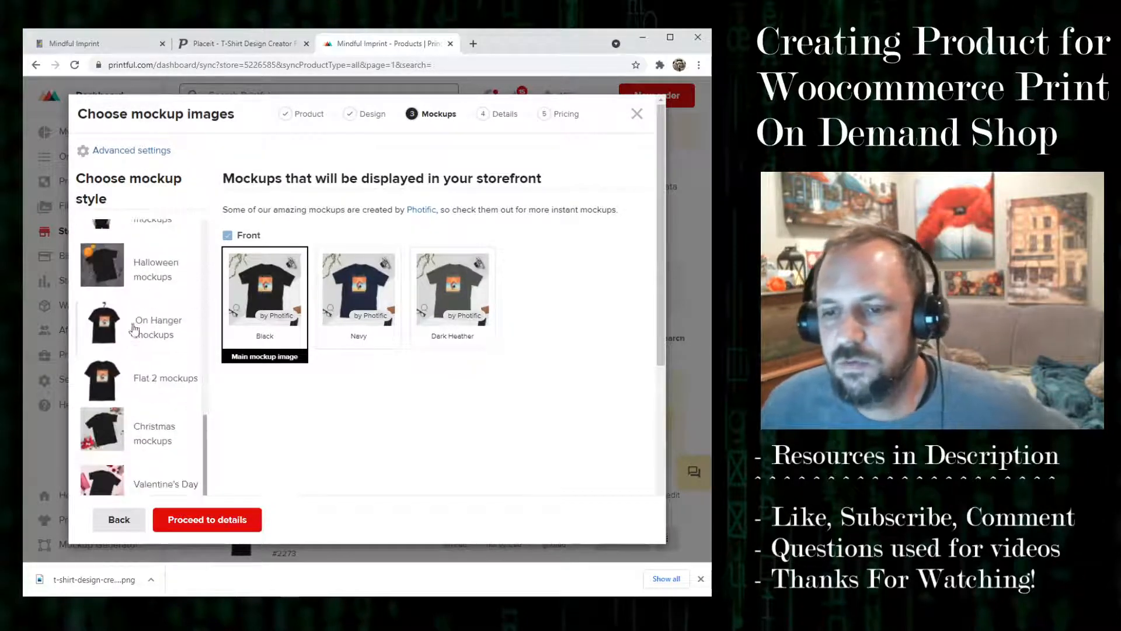
{"action": "scroll", "coordinate": [178, 350], "scroll_direction": "down", "scroll_amount": 2}
{"action": "scroll", "coordinate": [169, 393], "scroll_direction": "down", "scroll_amount": 1}
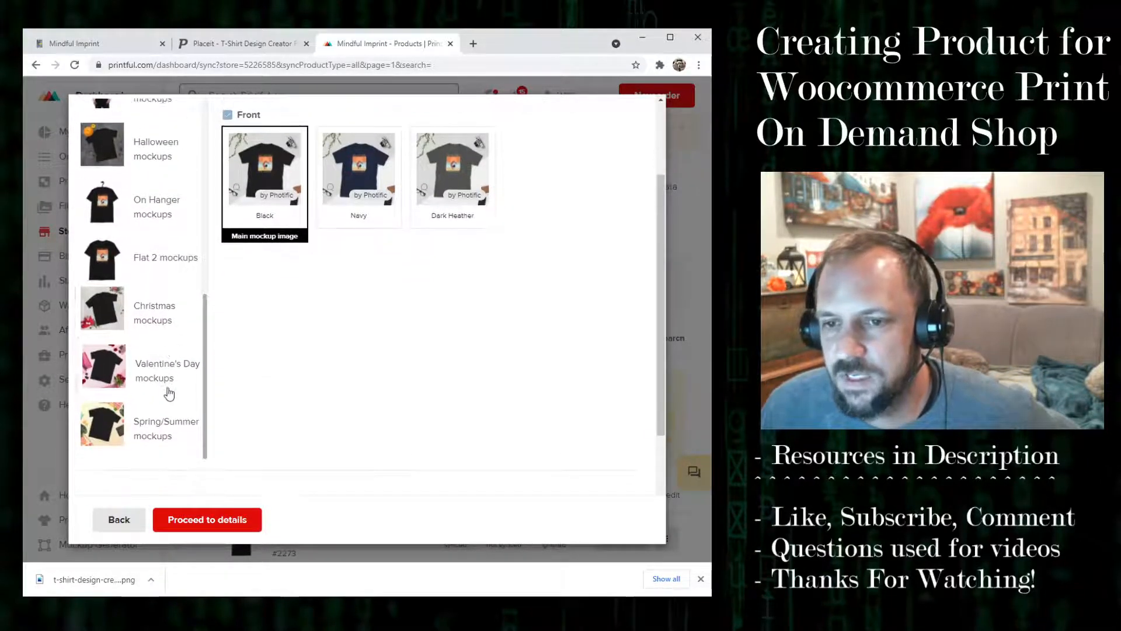
{"action": "left_click", "coordinate": [160, 215]}
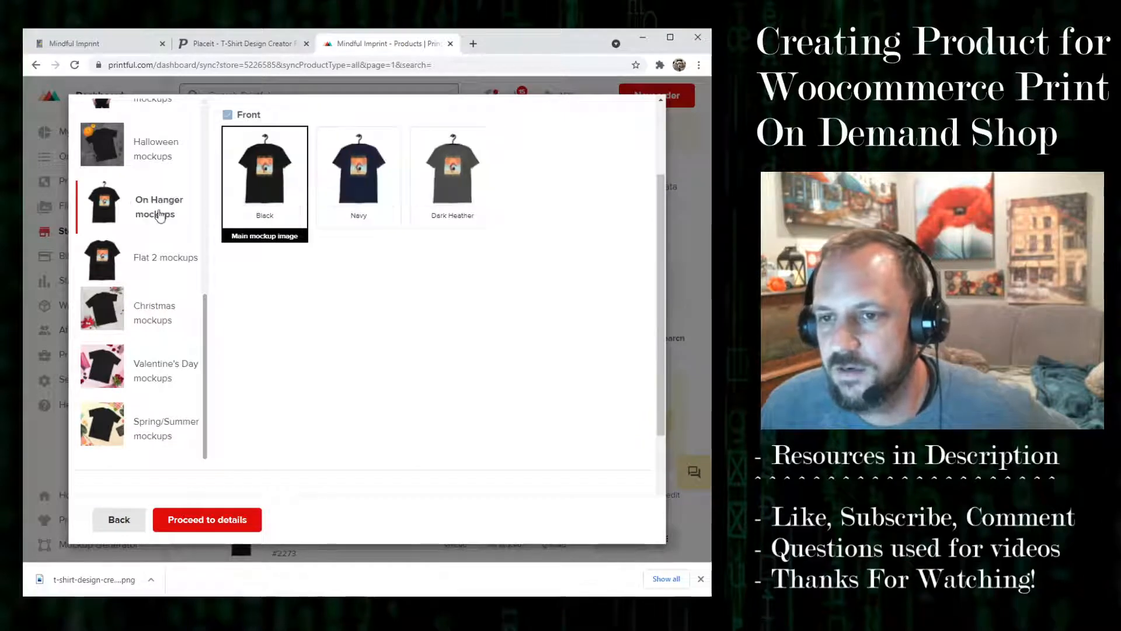
{"action": "left_click", "coordinate": [233, 518]}
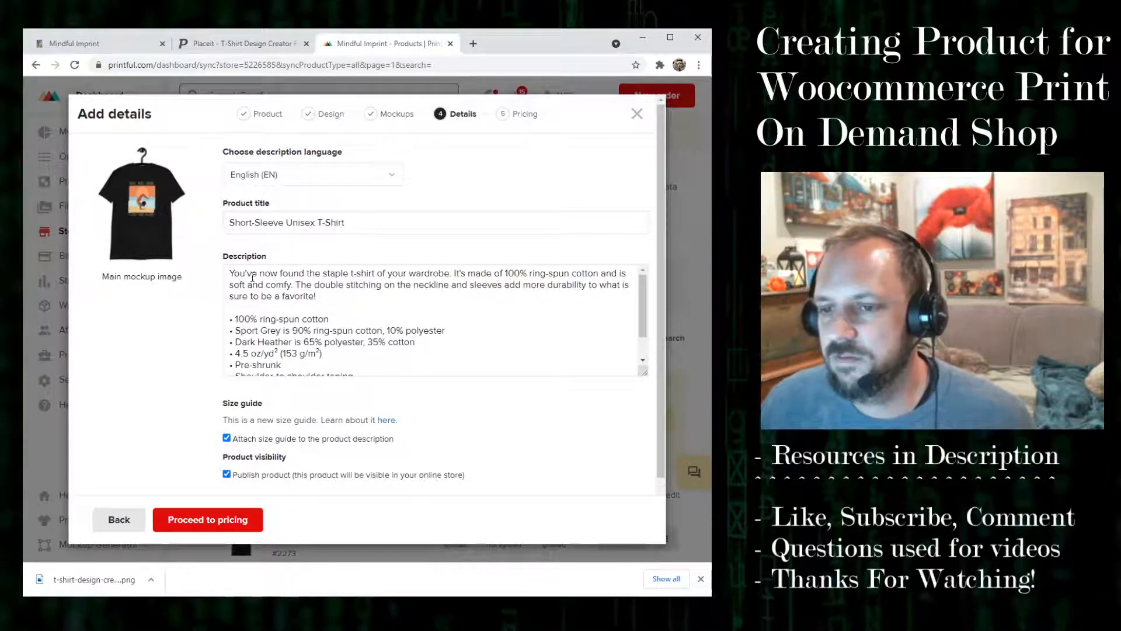
- Add "Rise and Shine Yoga" in front of "Short-Sleeve Unisex T-Shirt" in the product title
{"action": "left_click", "coordinate": [229, 223]}
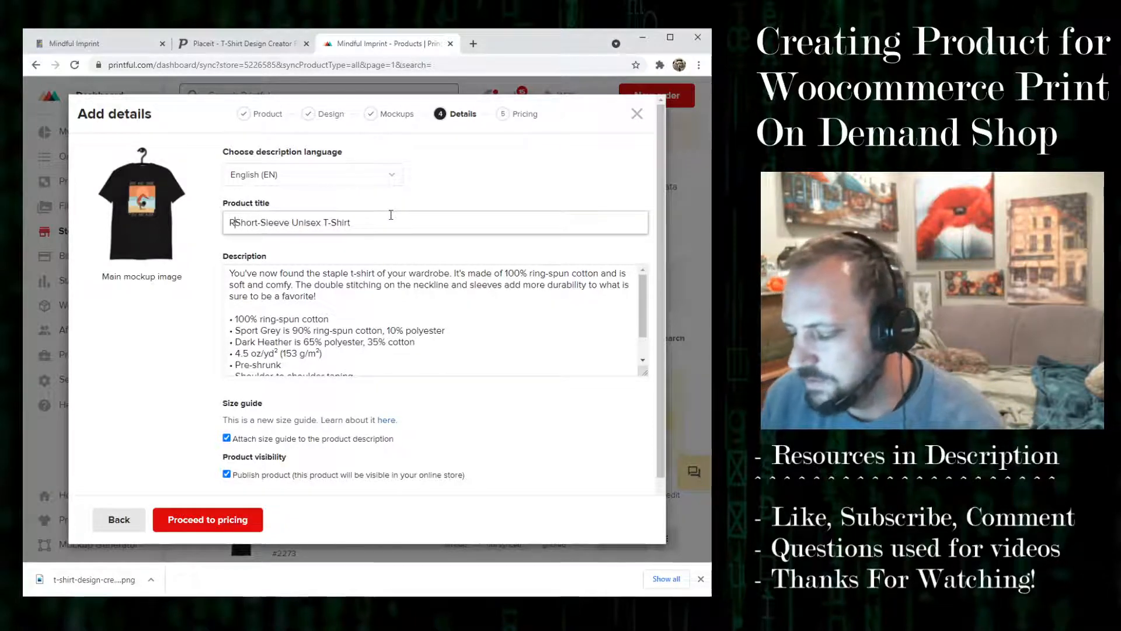
{"action": "type", "text": "Ris"}
{"action": "key", "text": "BackSpace"}
{"action": "type", "text": "e and Shine"}
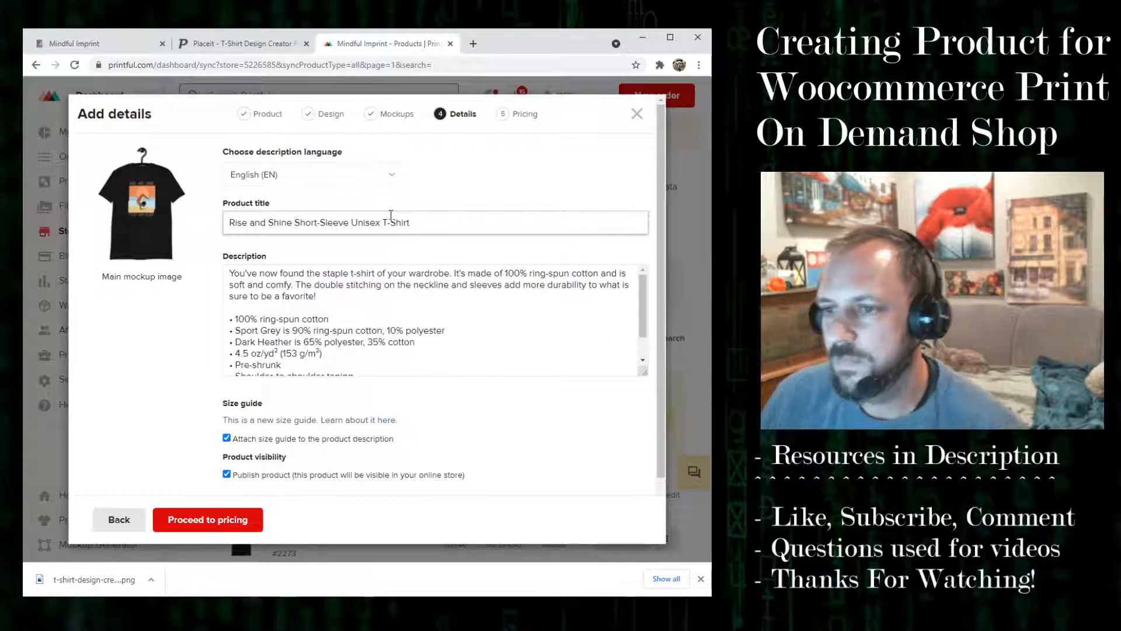
{"action": "type", "text": " Yoga"}
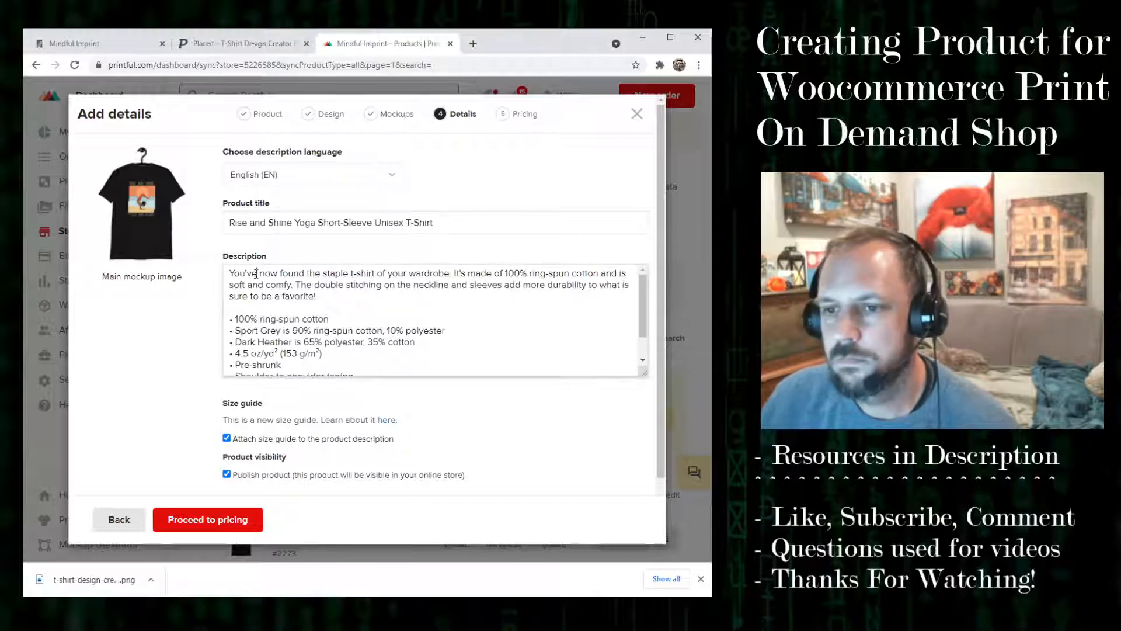
- Replace the description's opening paragraph with copy beginning "Share your enthusiasm for yoga with this well-designed, relaxed graphic that radiates peaceful vibes!"
{"action": "triple_click", "coordinate": [318, 282]}
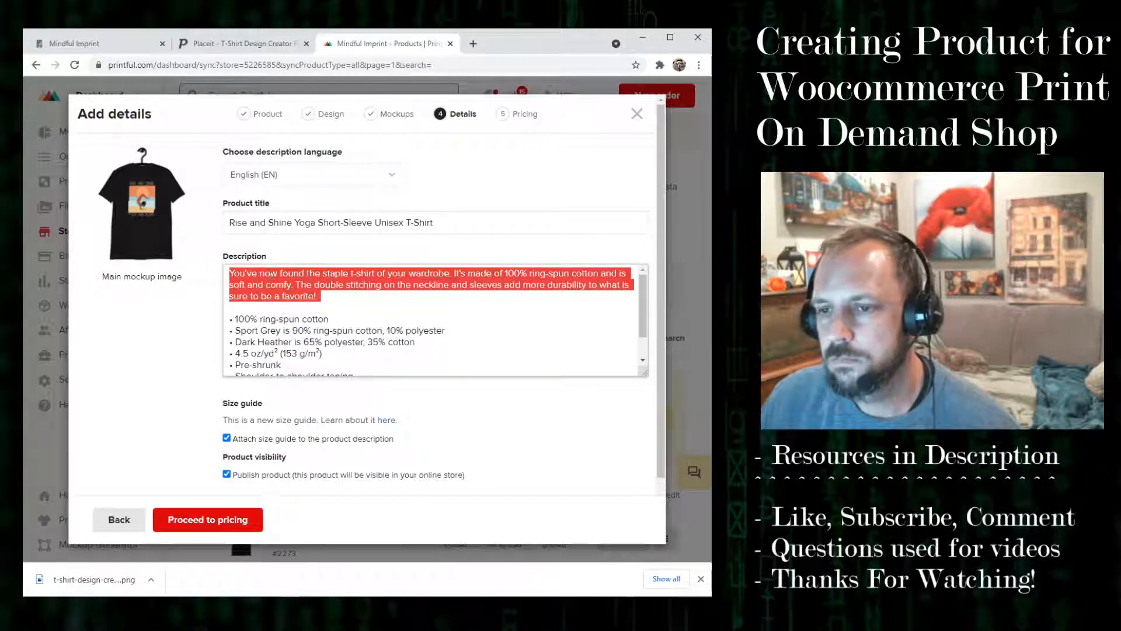
{"action": "key", "text": "BackSpace"}
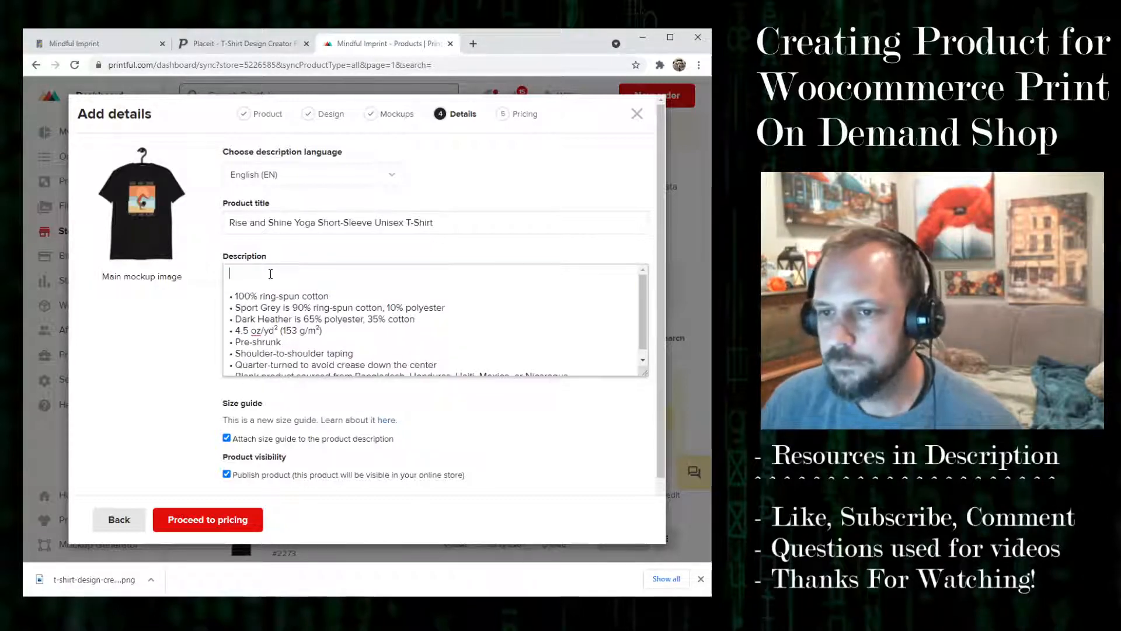
{"action": "type", "text": "Share your enthusiasm for yoga with this well-designed, relaxed graphic that radiates peaceful vibes!  This unisex shirt gets high marks for both comfort and fit.  It will make a great gift for yoga practitioners, or something special for yourself when you want to share one of your passions with the world!"}
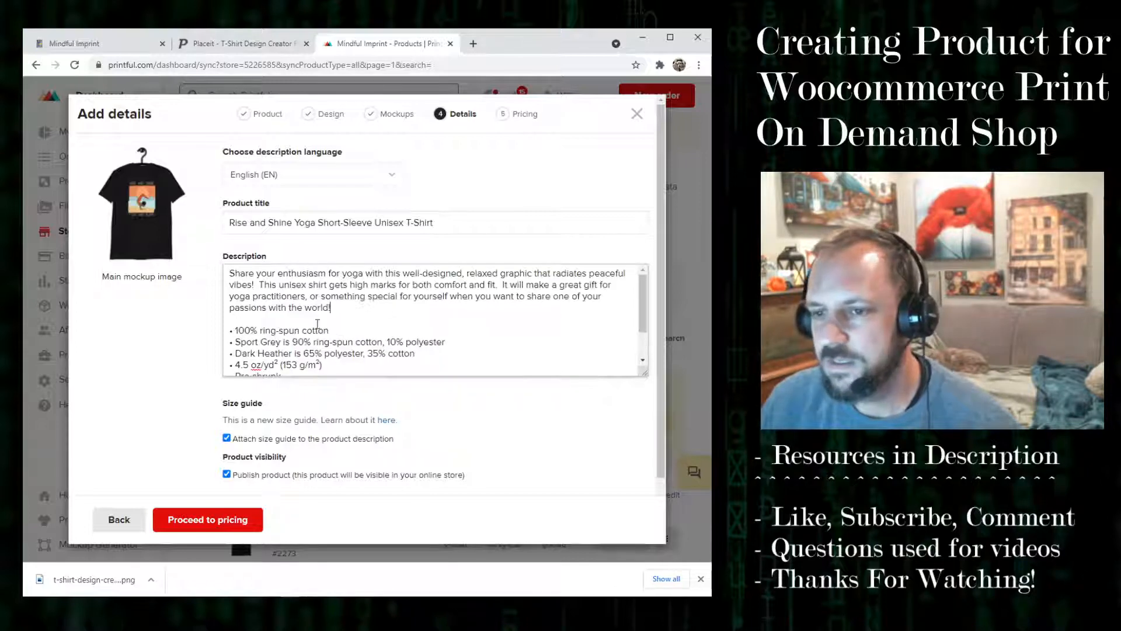
- Delete the Sport Grey cotton and polyester line from the product description
{"action": "scroll", "coordinate": [339, 337], "scroll_direction": "down", "scroll_amount": 2}
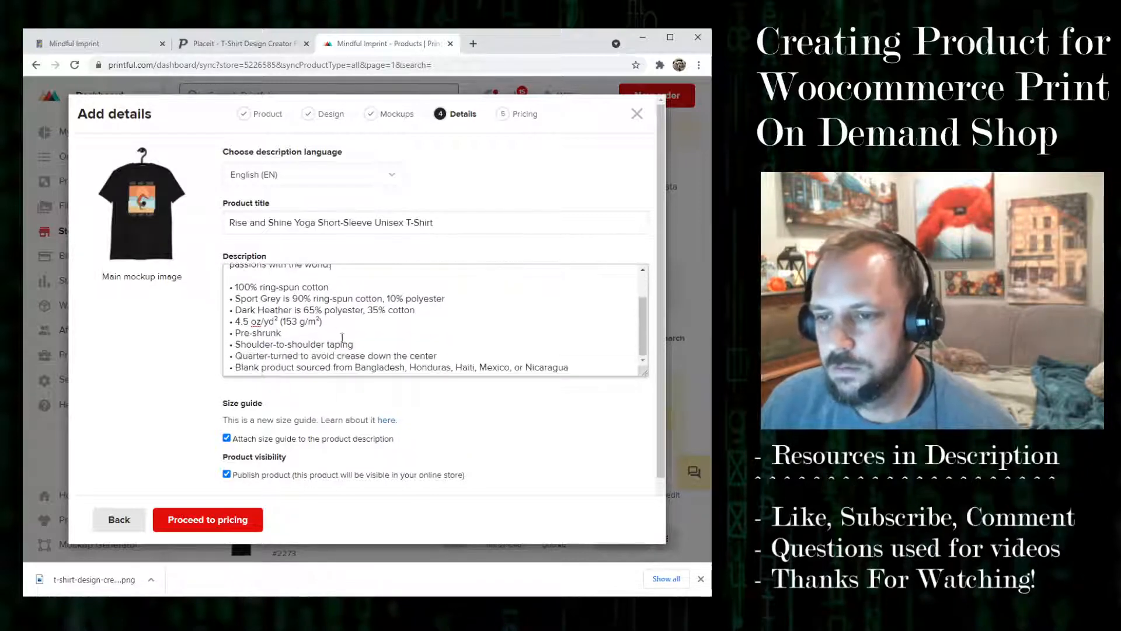
{"action": "triple_click", "coordinate": [269, 298]}
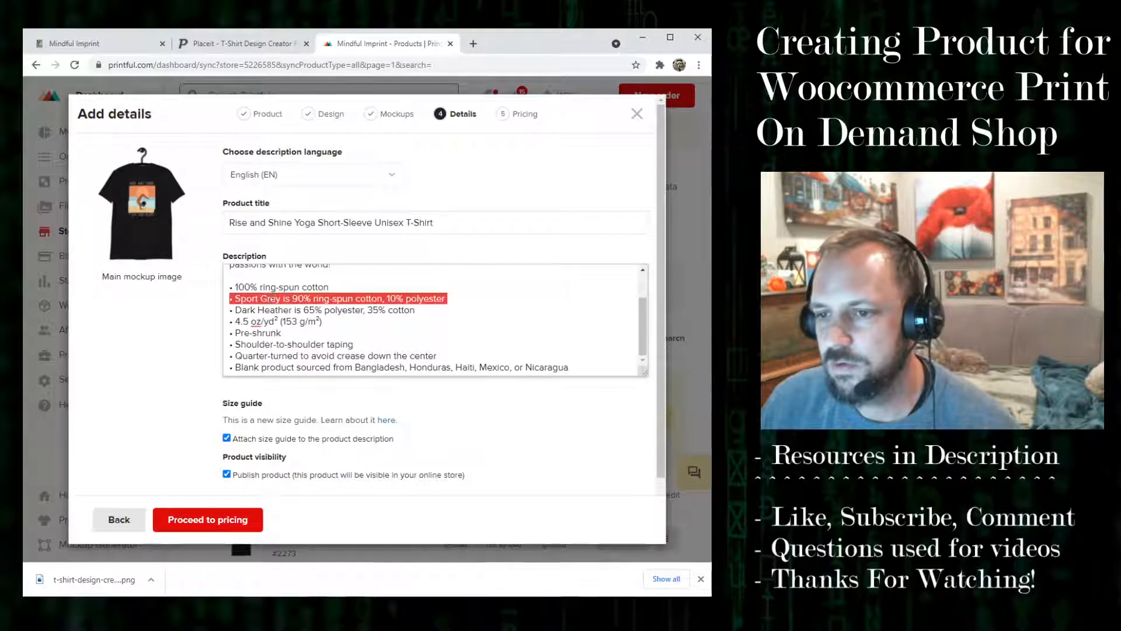
{"action": "key", "text": "BackSpace"}
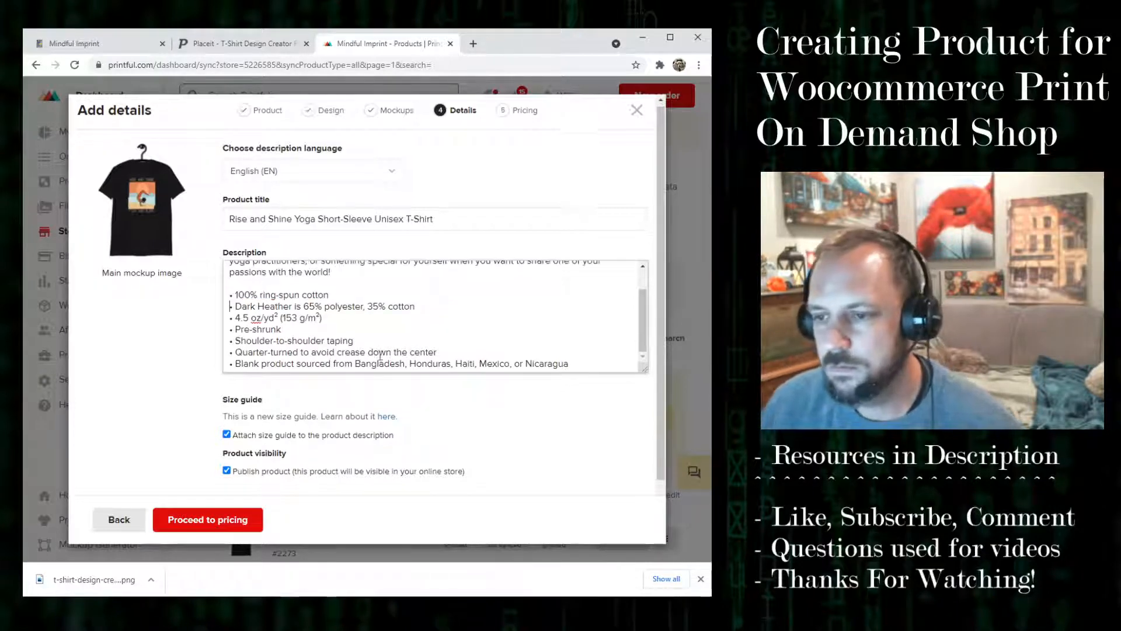
- Add the Yoga Products category alongside Clothing and proceed to pricing
{"action": "scroll", "coordinate": [282, 289], "scroll_direction": "down", "scroll_amount": 2}
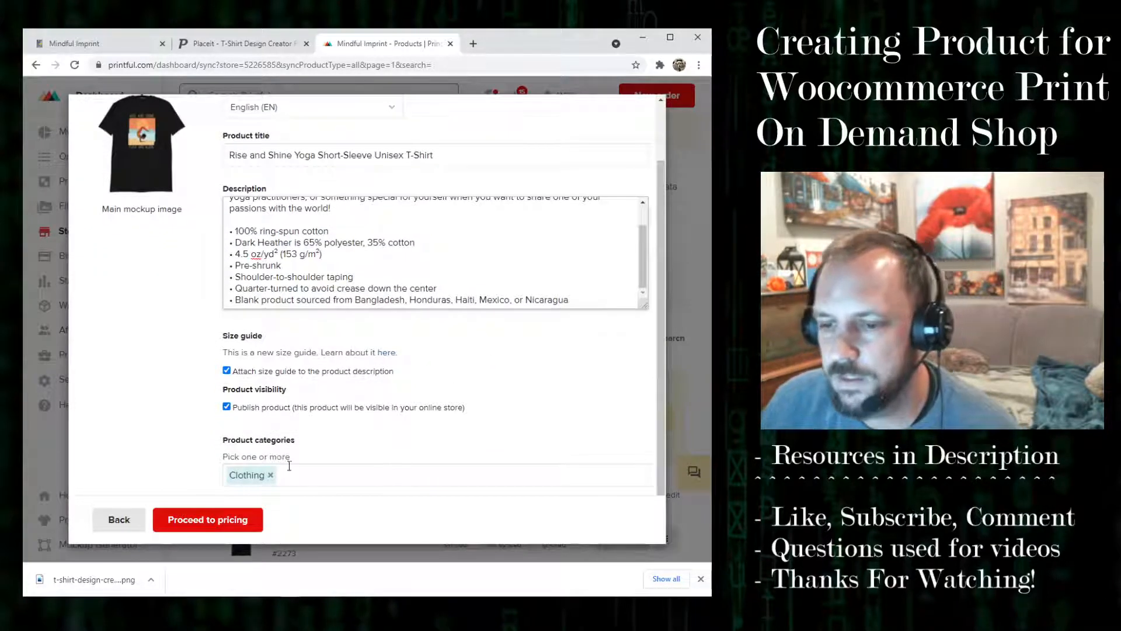
{"action": "left_click", "coordinate": [305, 478]}
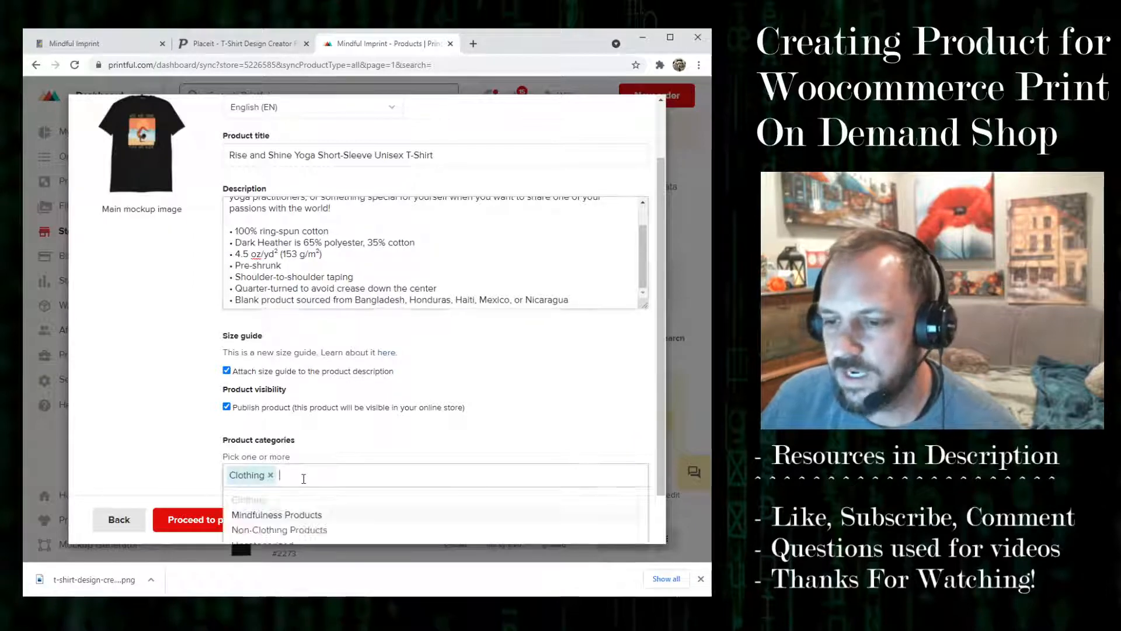
{"action": "scroll", "coordinate": [361, 457], "scroll_direction": "down", "scroll_amount": 1}
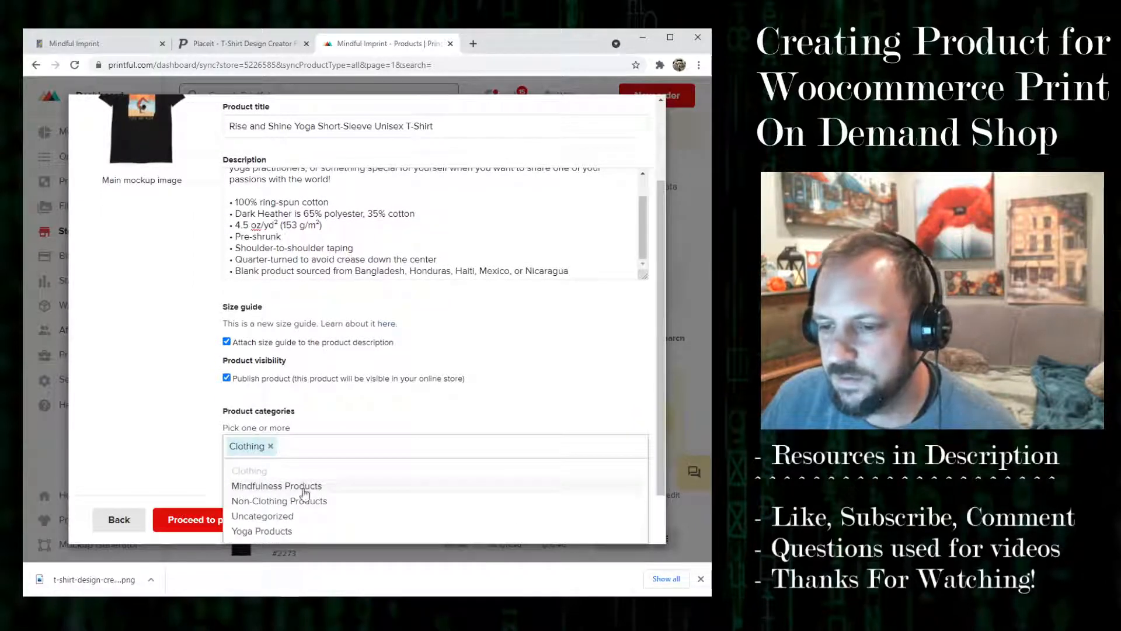
{"action": "left_click", "coordinate": [266, 531]}
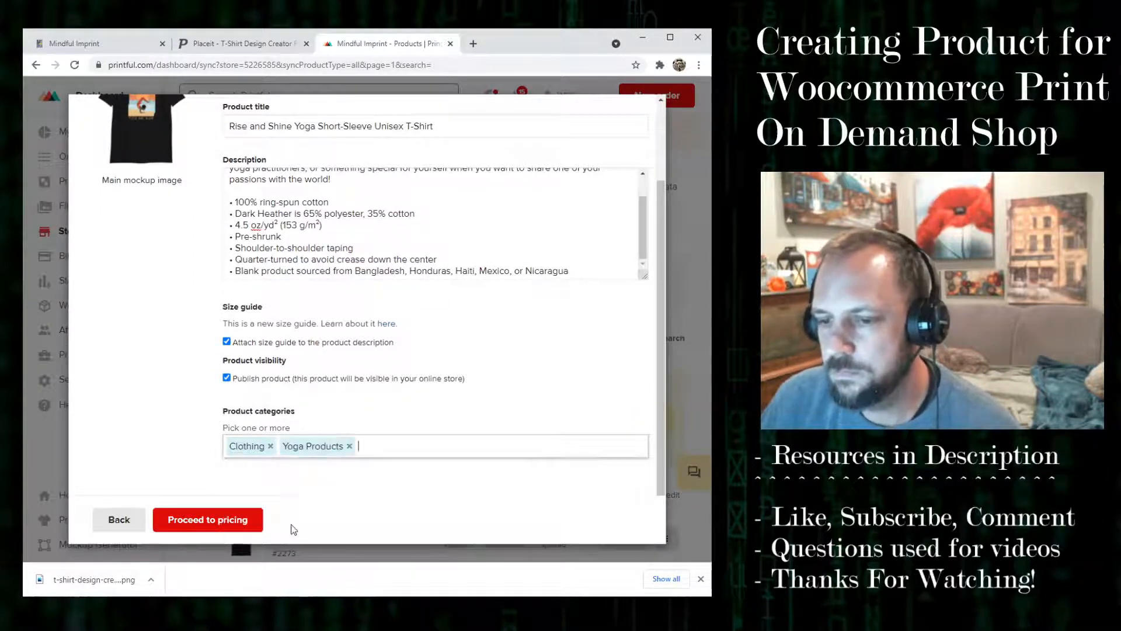
{"action": "left_click", "coordinate": [223, 522]}
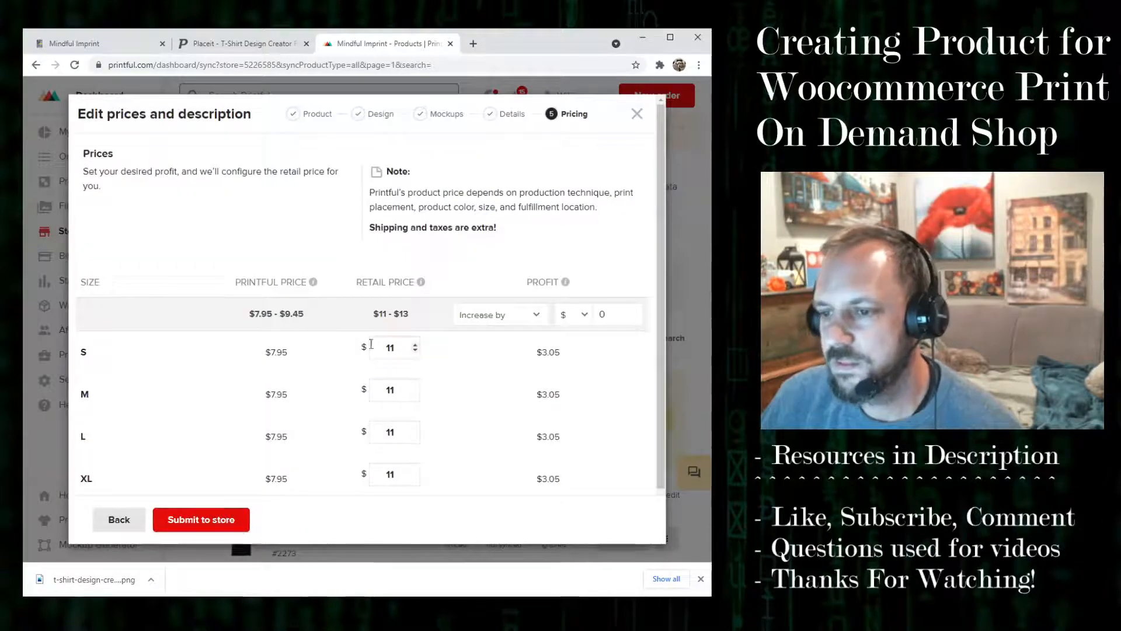
- Set the retail price of sizes S, M, L, XL and 2XL to $24.99 and submit the product to the store
{"action": "left_click", "coordinate": [400, 347]}
{"action": "type", "text": "24.99"}
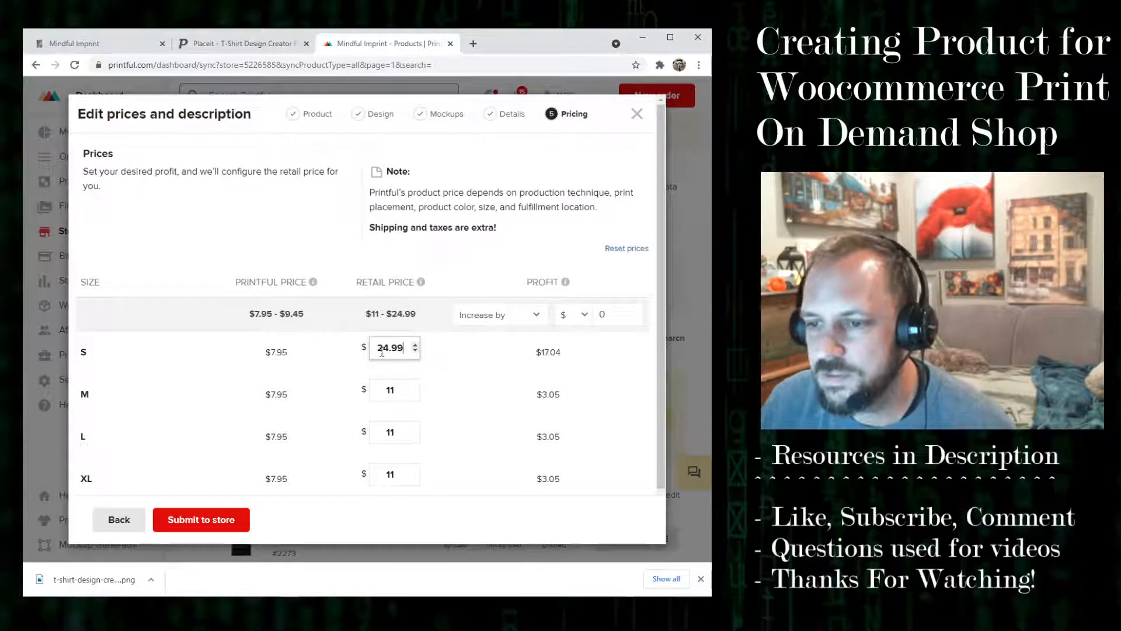
{"action": "left_click_drag", "start_coordinate": [377, 348], "coordinate": [415, 349]}
{"action": "key", "text": "ctrl+c"}
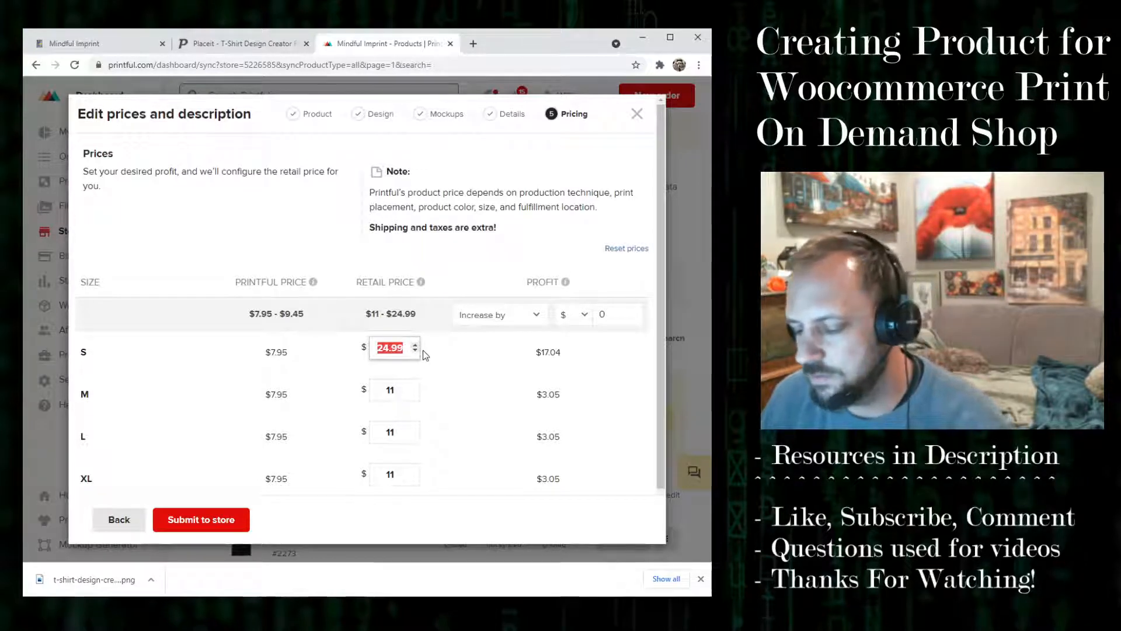
{"action": "left_click_drag", "start_coordinate": [409, 389], "coordinate": [366, 389]}
{"action": "key", "text": "ctrl+v"}
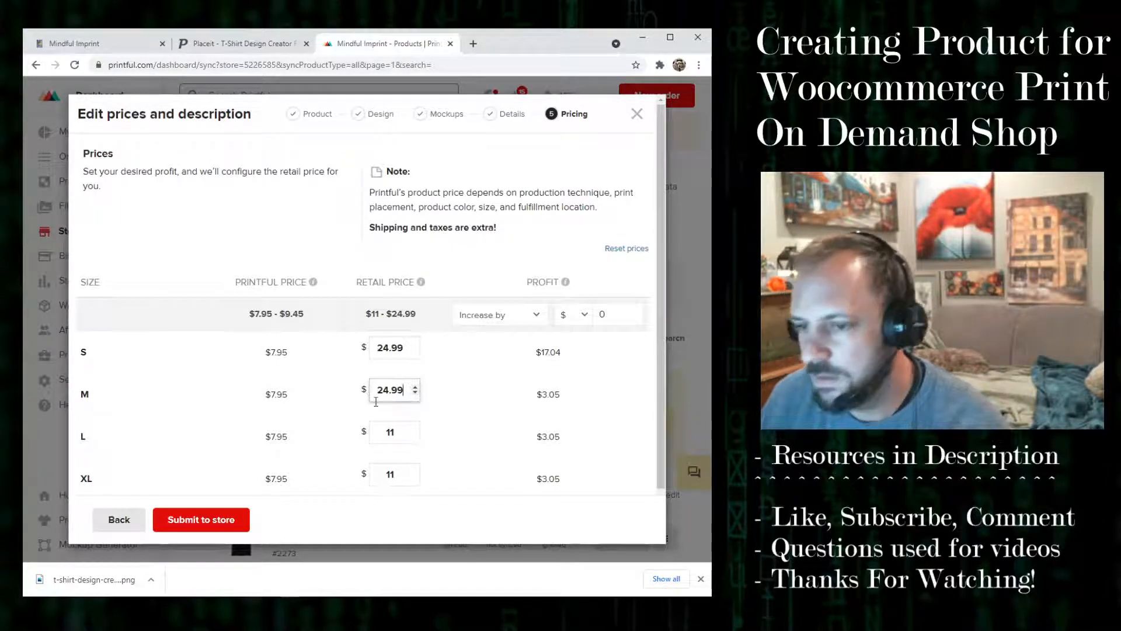
{"action": "left_click_drag", "start_coordinate": [412, 432], "coordinate": [361, 430]}
{"action": "key", "text": "ctrl+v"}
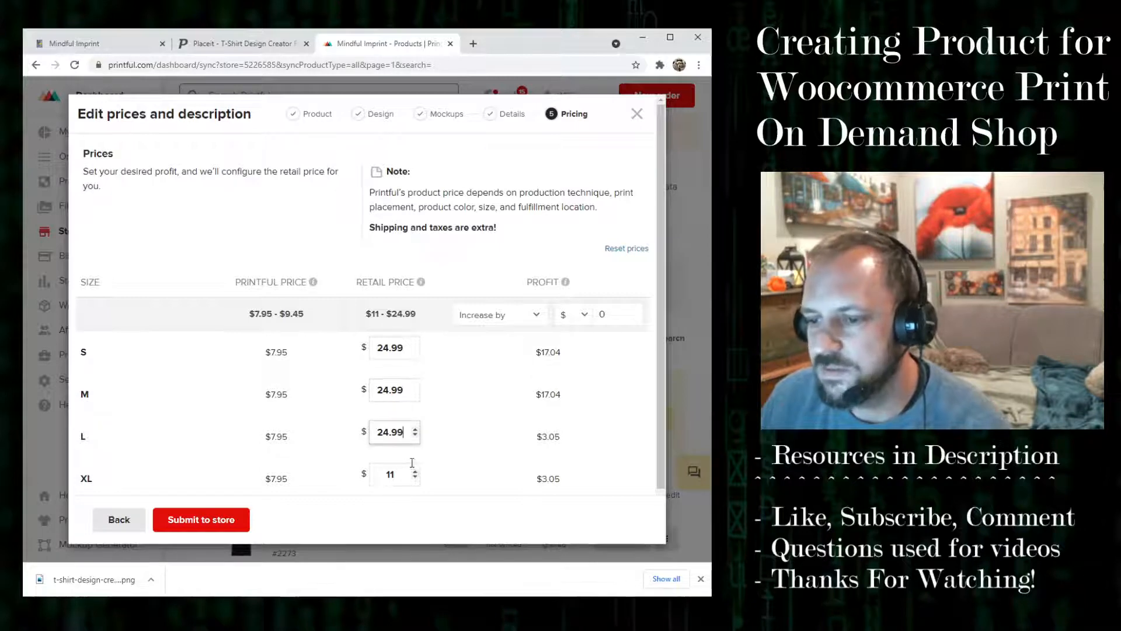
{"action": "left_click_drag", "start_coordinate": [412, 474], "coordinate": [371, 463]}
{"action": "key", "text": "ctrl+v"}
{"action": "scroll", "coordinate": [476, 442], "scroll_direction": "down", "scroll_amount": 1}
{"action": "key", "text": "ctrl+v"}
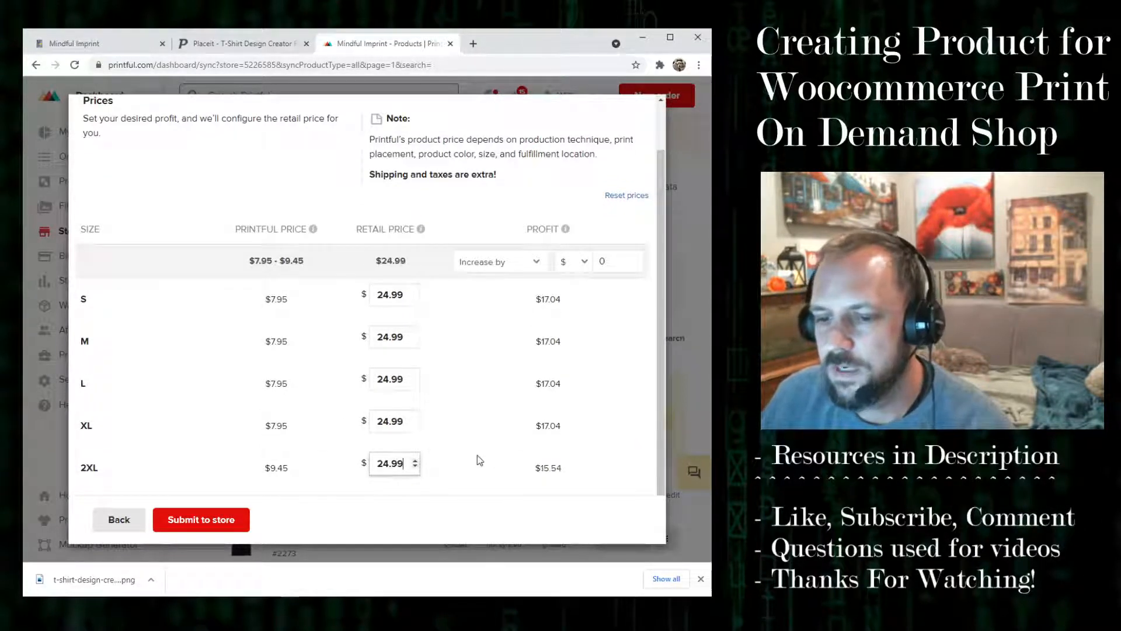
{"action": "left_click", "coordinate": [220, 520]}
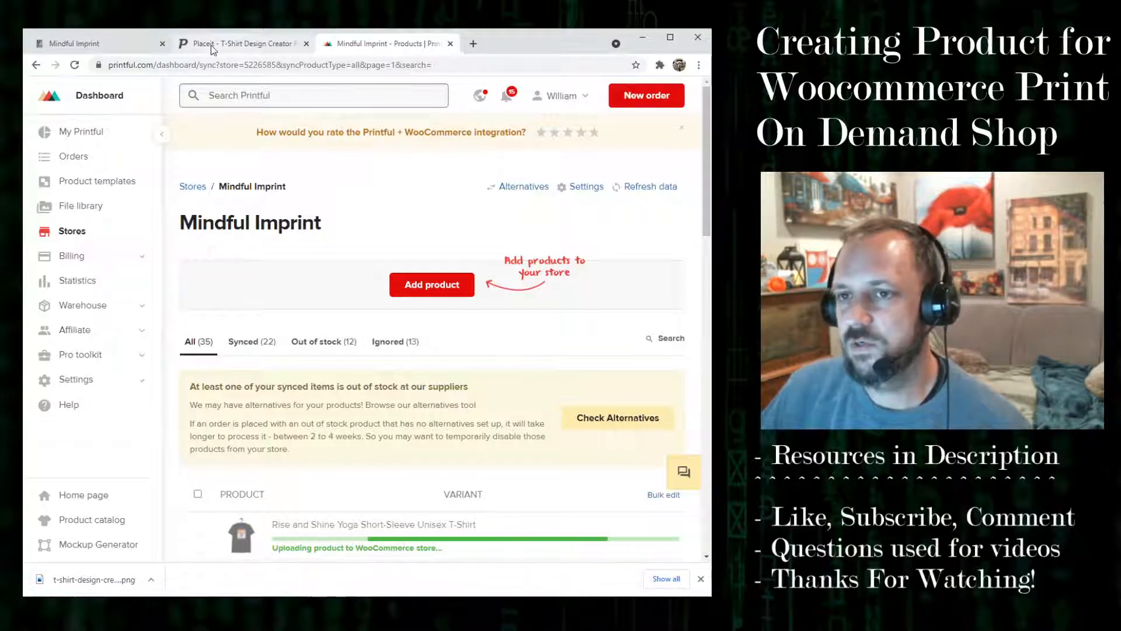
- Switch back to Placeit and open its T-shirt mockup generator
{"action": "left_click", "coordinate": [239, 51]}
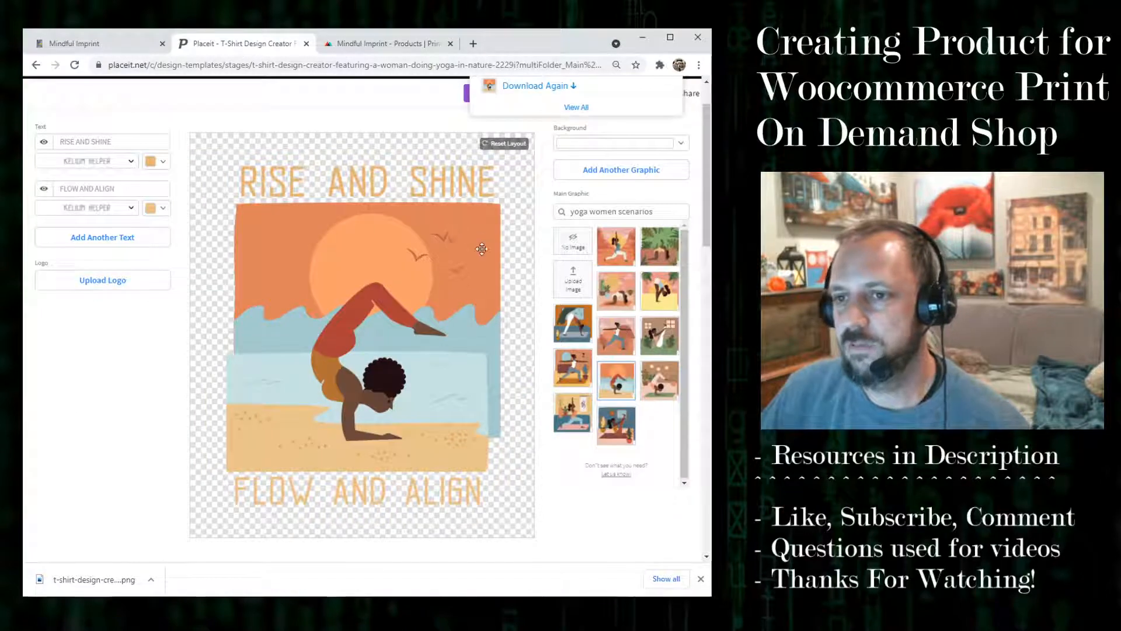
{"action": "scroll", "coordinate": [193, 263], "scroll_direction": "up", "scroll_amount": 1}
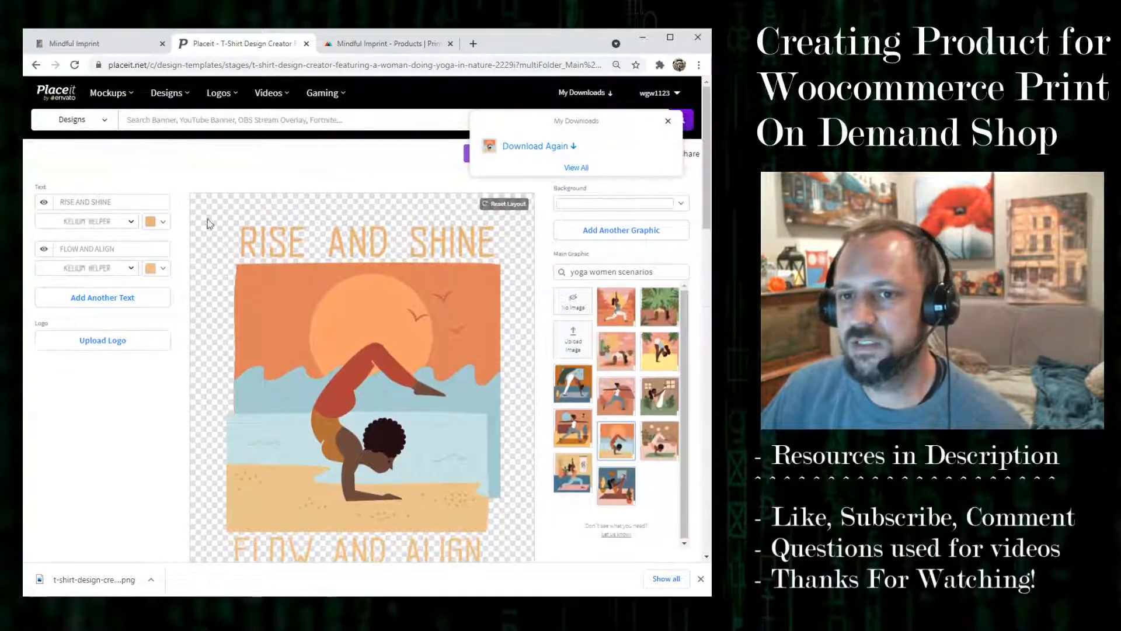
{"action": "left_click", "coordinate": [58, 95]}
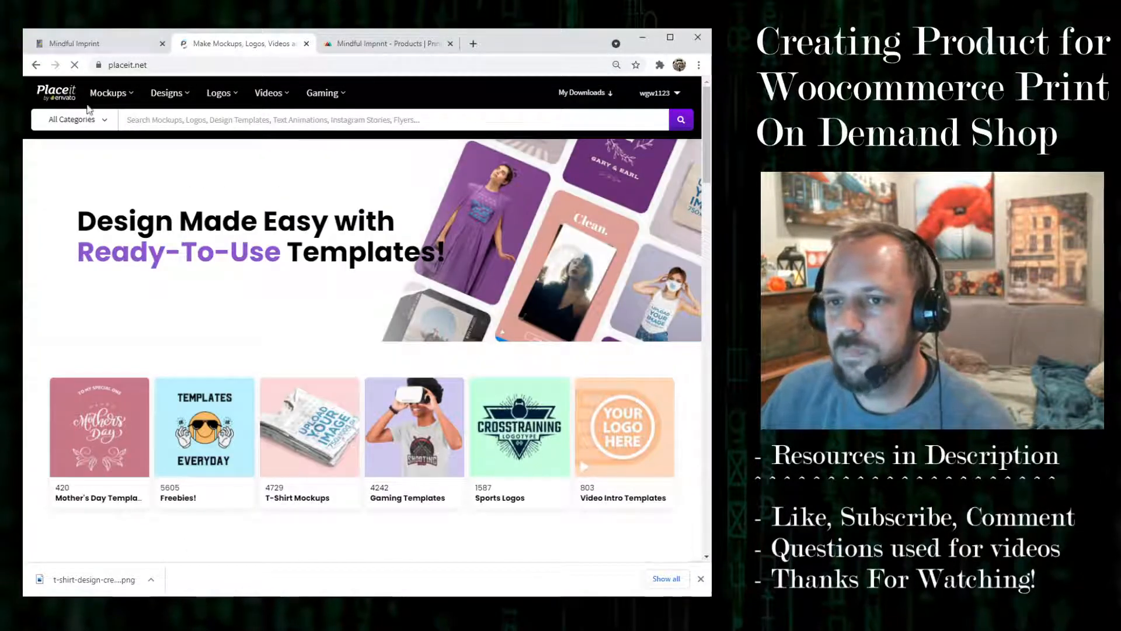
{"action": "mouse_move", "coordinate": [110, 93]}
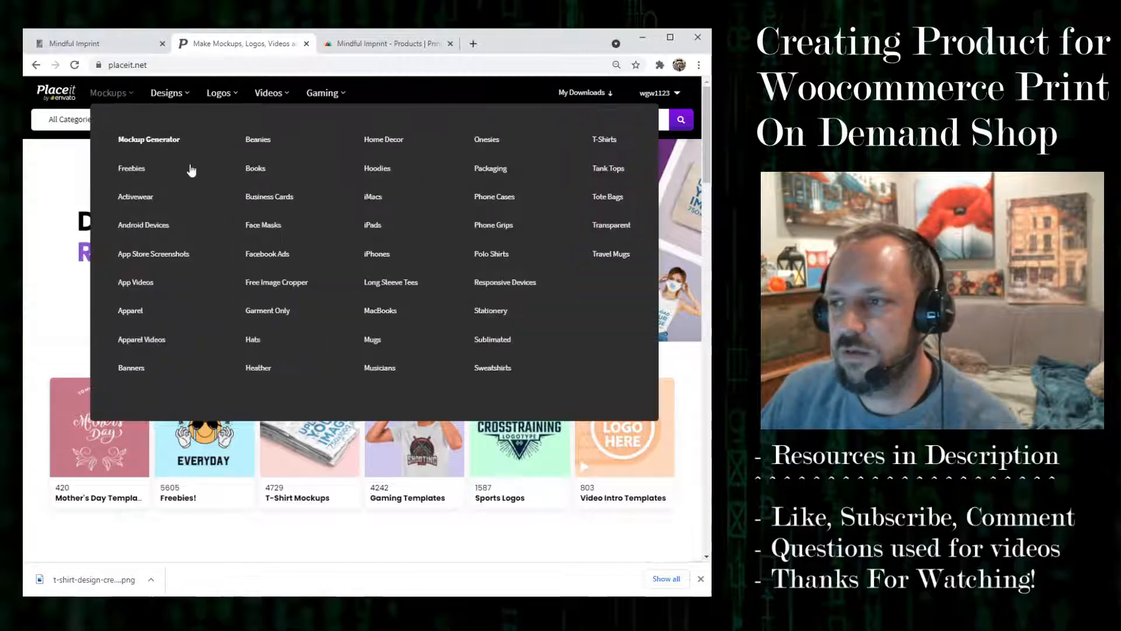
{"action": "left_click", "coordinate": [616, 139]}
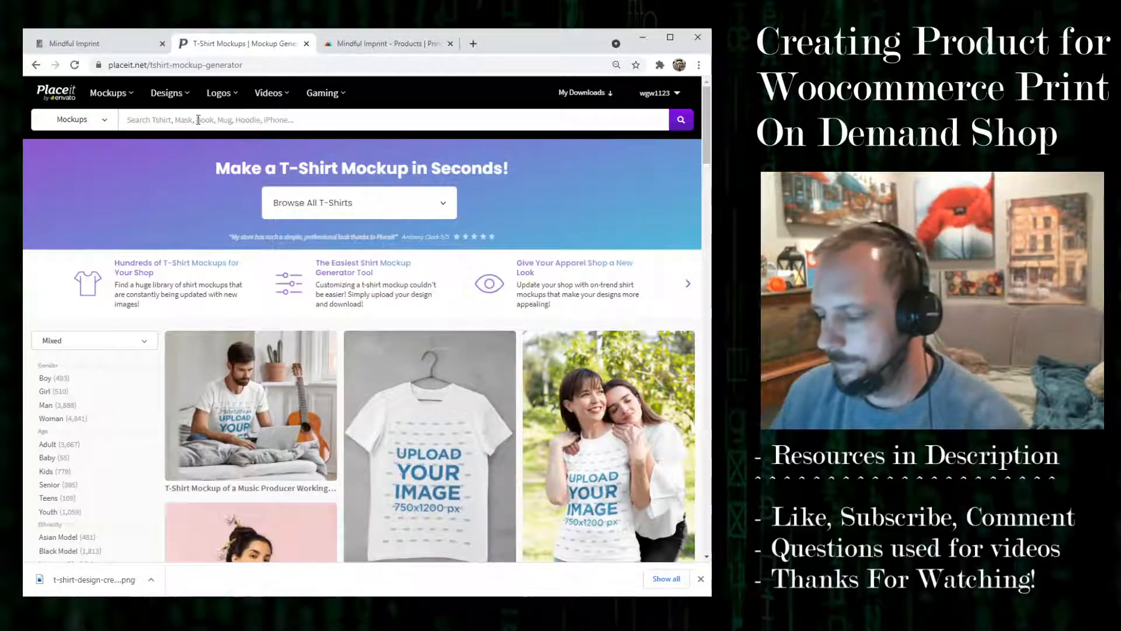
- Search the mockups for "yoga warrior" and open the T-shirt mockup of a woman doing a warrior two pose in nature
{"action": "left_click", "coordinate": [198, 119]}
{"action": "type", "text": "yoga warn"}
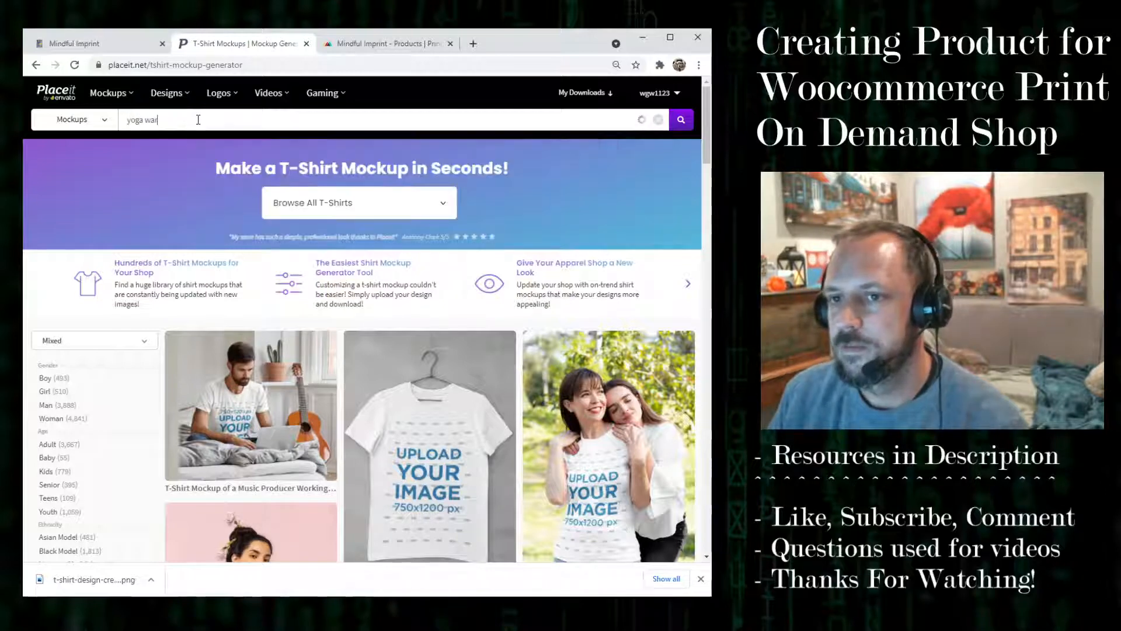
{"action": "key", "text": "Return"}
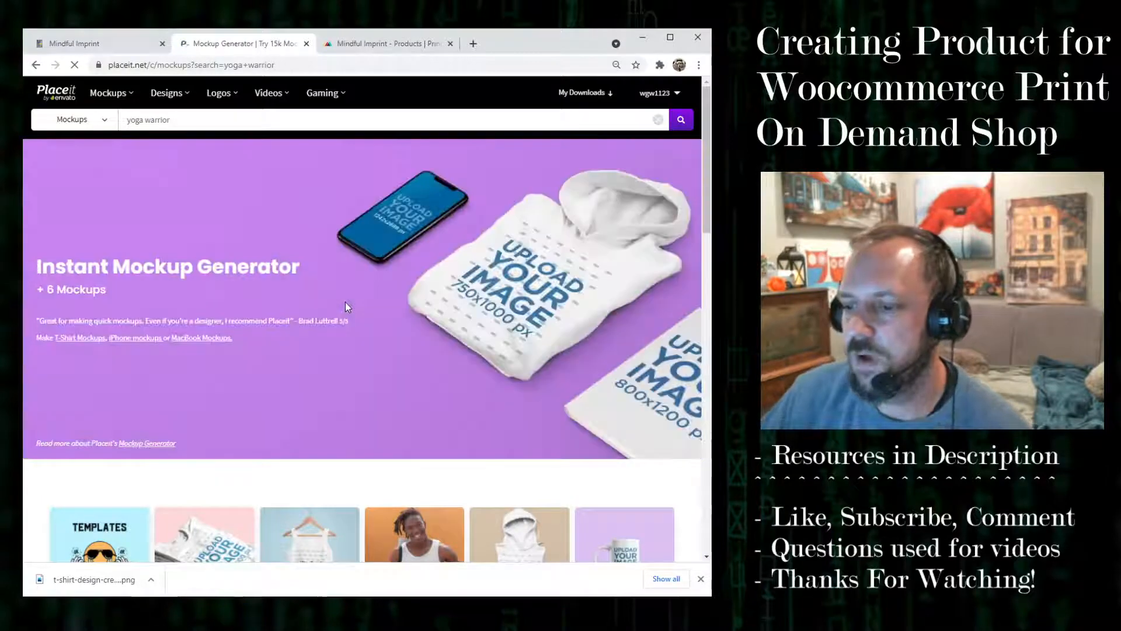
{"action": "scroll", "coordinate": [615, 315], "scroll_direction": "down", "scroll_amount": 8}
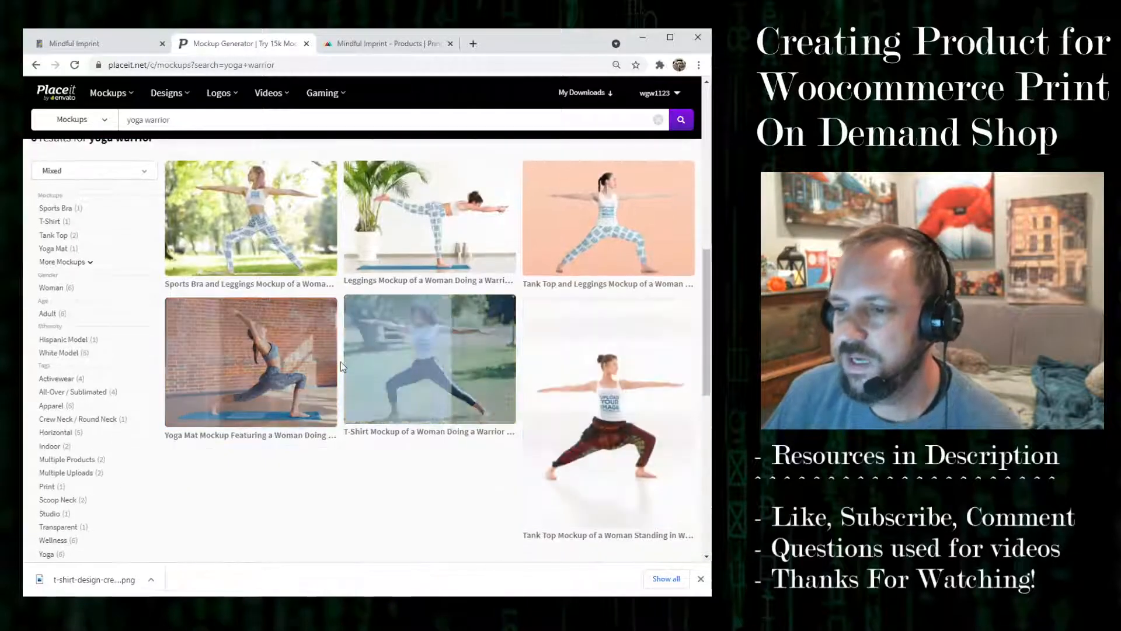
{"action": "left_click", "coordinate": [448, 349]}
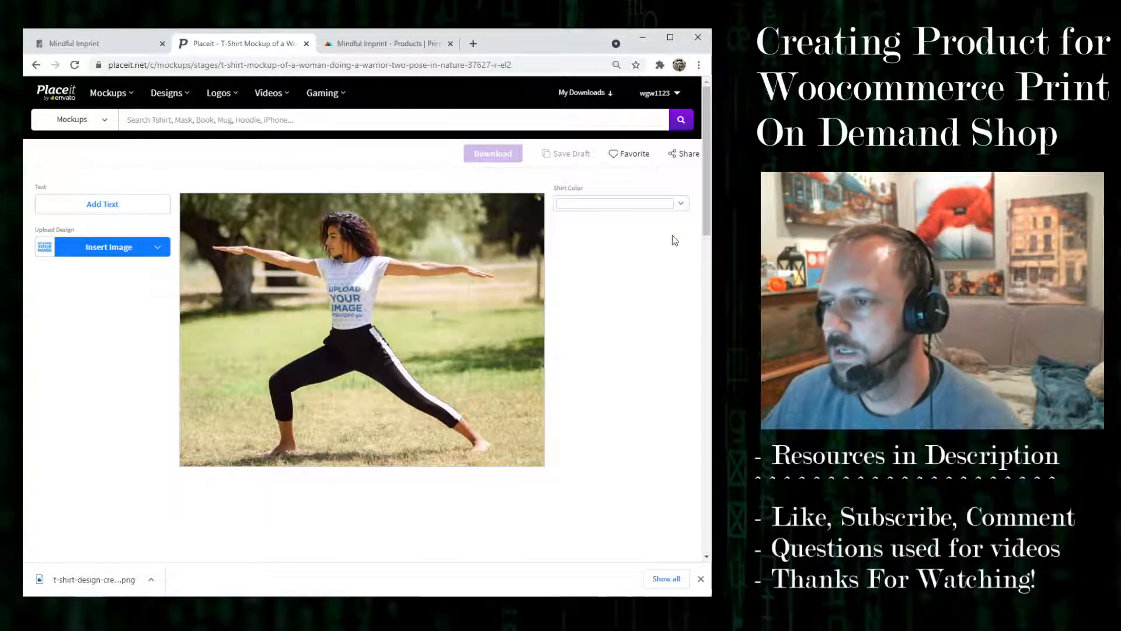
- Color the mockup's shirt dark navy and upload the Rise and Shine yoga design from the device
{"action": "left_click", "coordinate": [683, 204]}
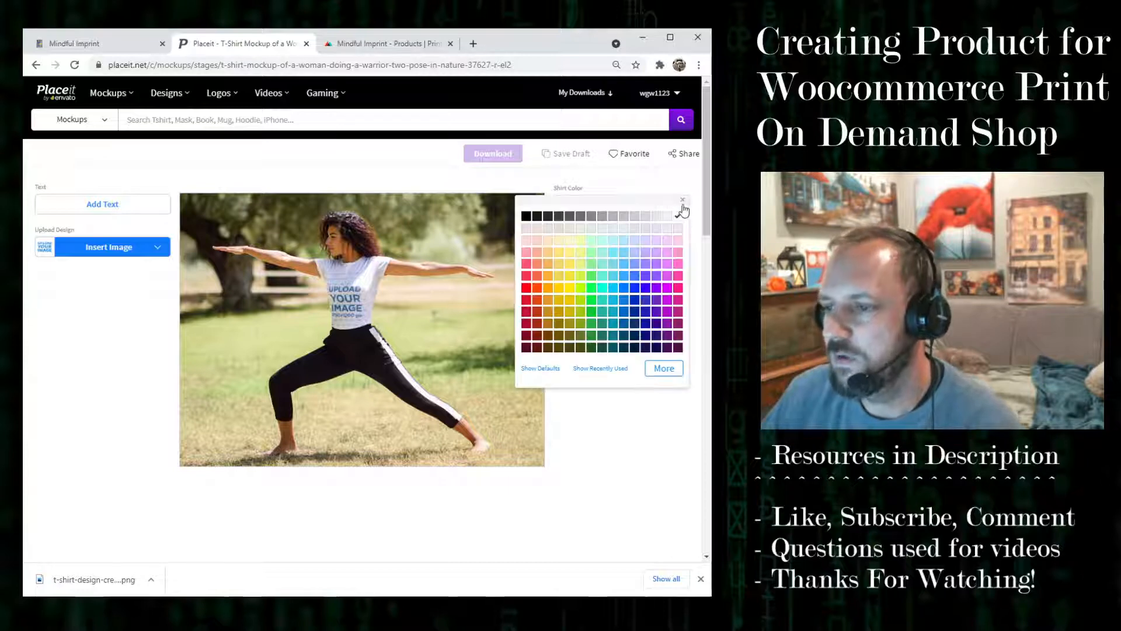
{"action": "left_click", "coordinate": [636, 348]}
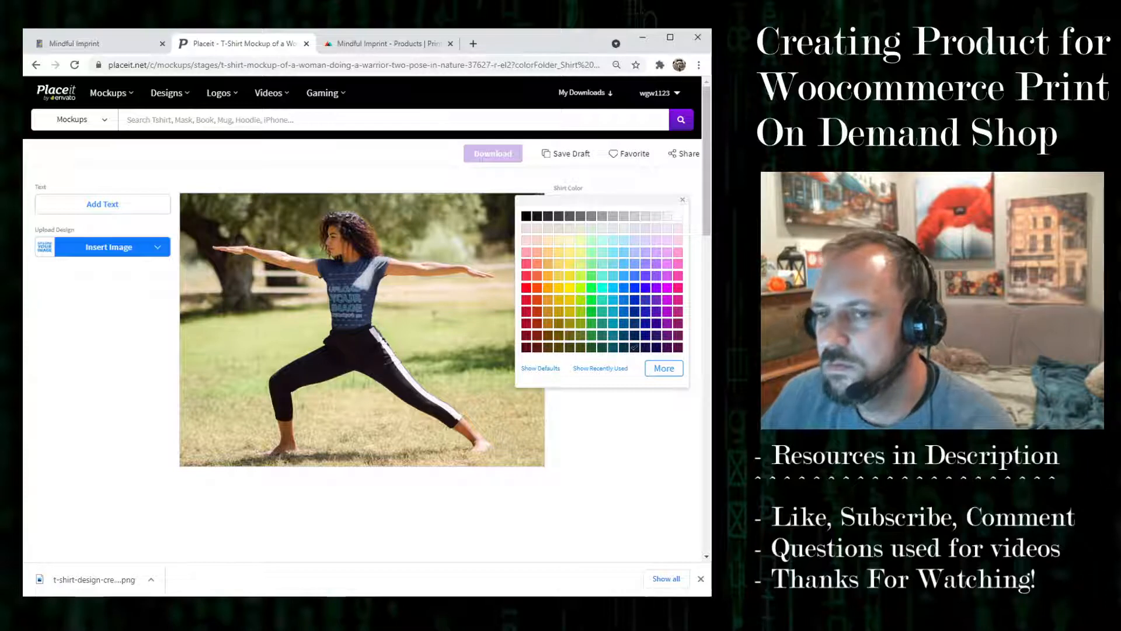
{"action": "left_click", "coordinate": [129, 251]}
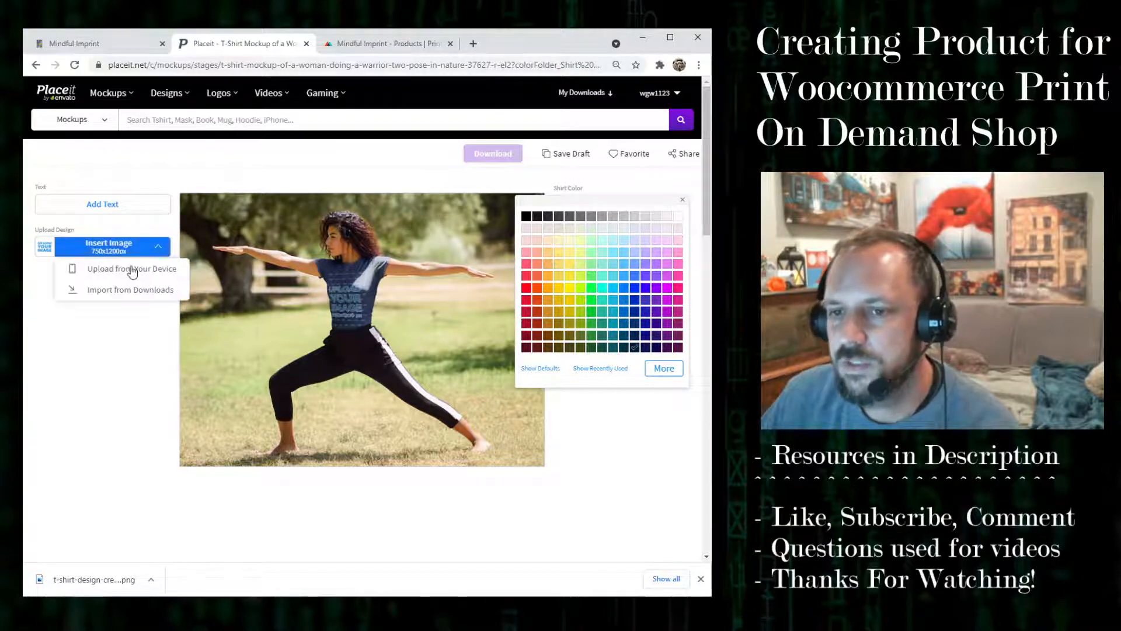
{"action": "left_click", "coordinate": [132, 269]}
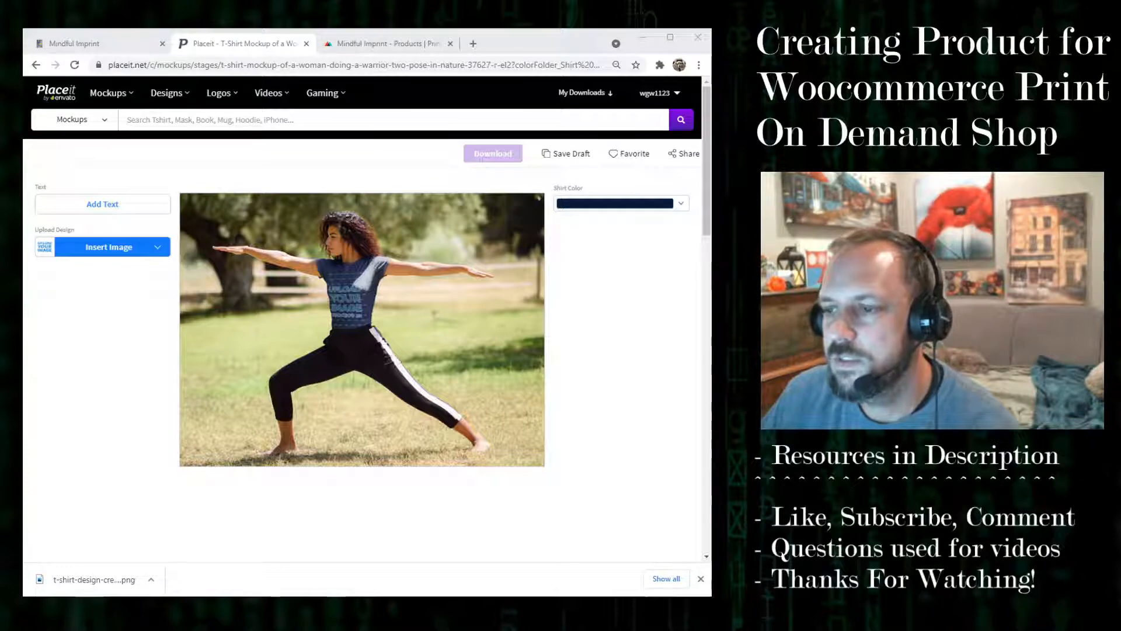
{"action": "left_click", "coordinate": [502, 334]}
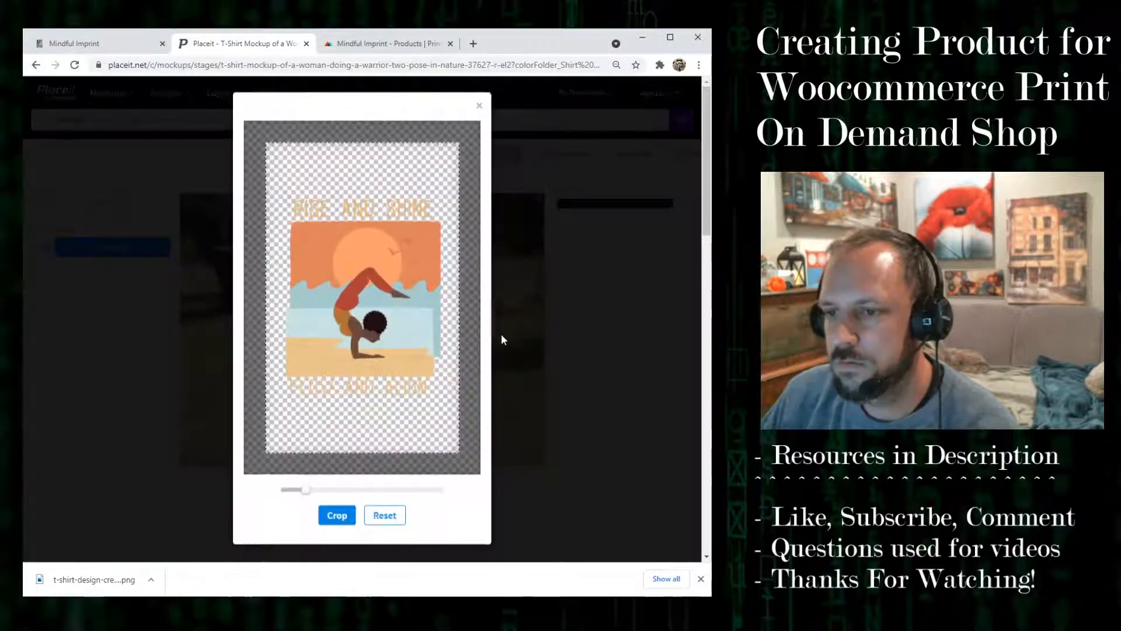
- Crop the design with its artwork moved up near the top edge of the print area, and download the finished mockup
{"action": "left_click_drag", "start_coordinate": [373, 274], "coordinate": [373, 236]}
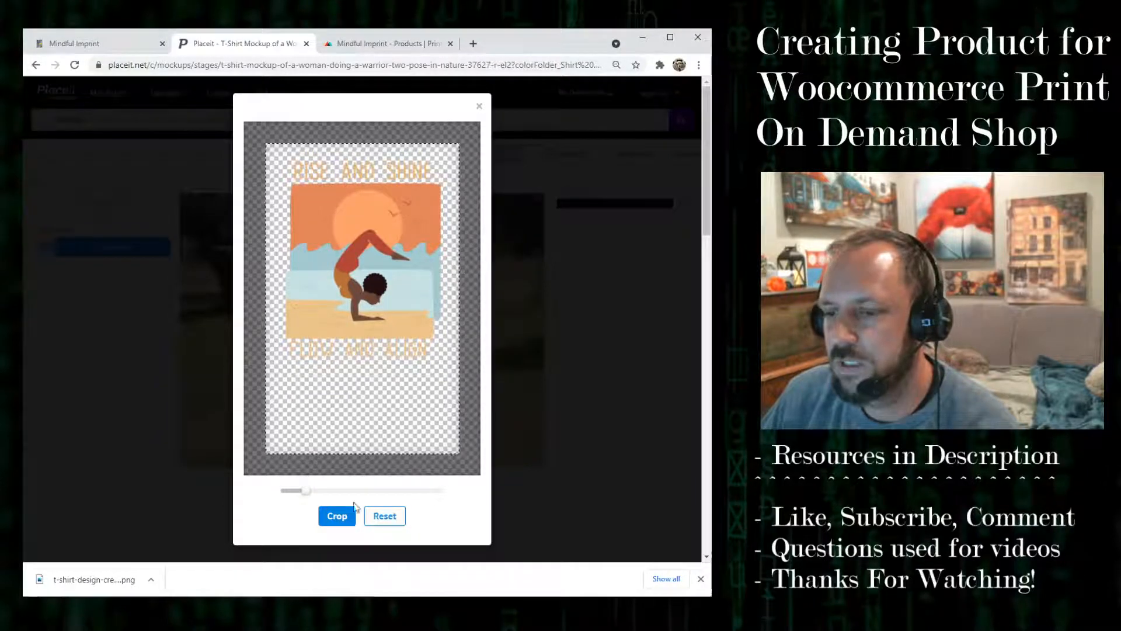
{"action": "left_click_drag", "start_coordinate": [300, 488], "coordinate": [306, 489]}
{"action": "left_click", "coordinate": [338, 517]}
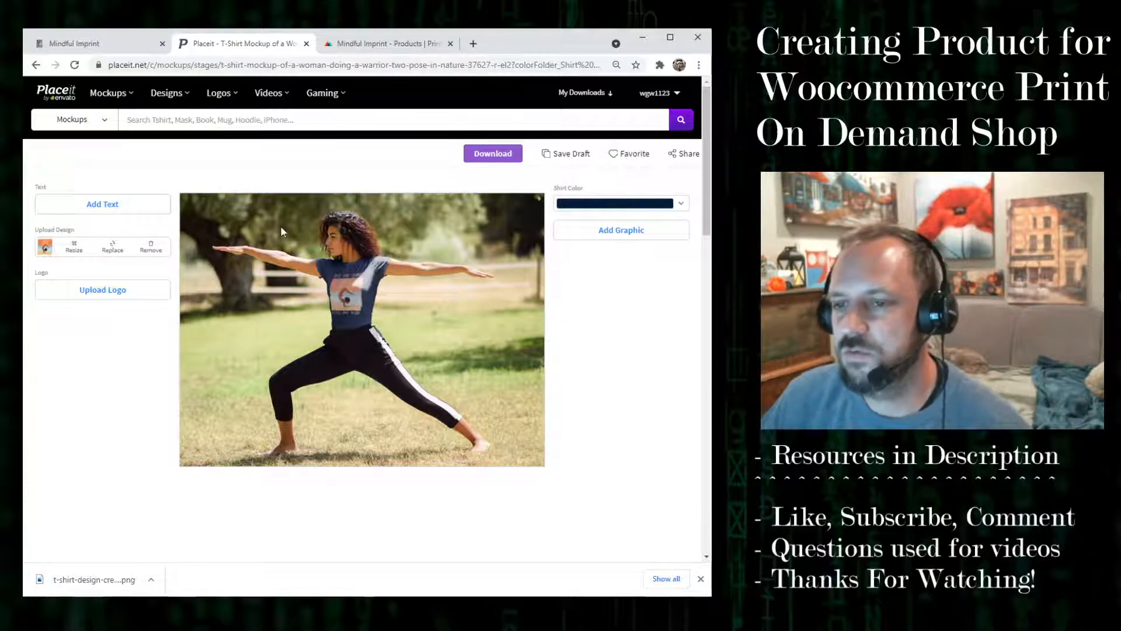
{"action": "left_click", "coordinate": [493, 155]}
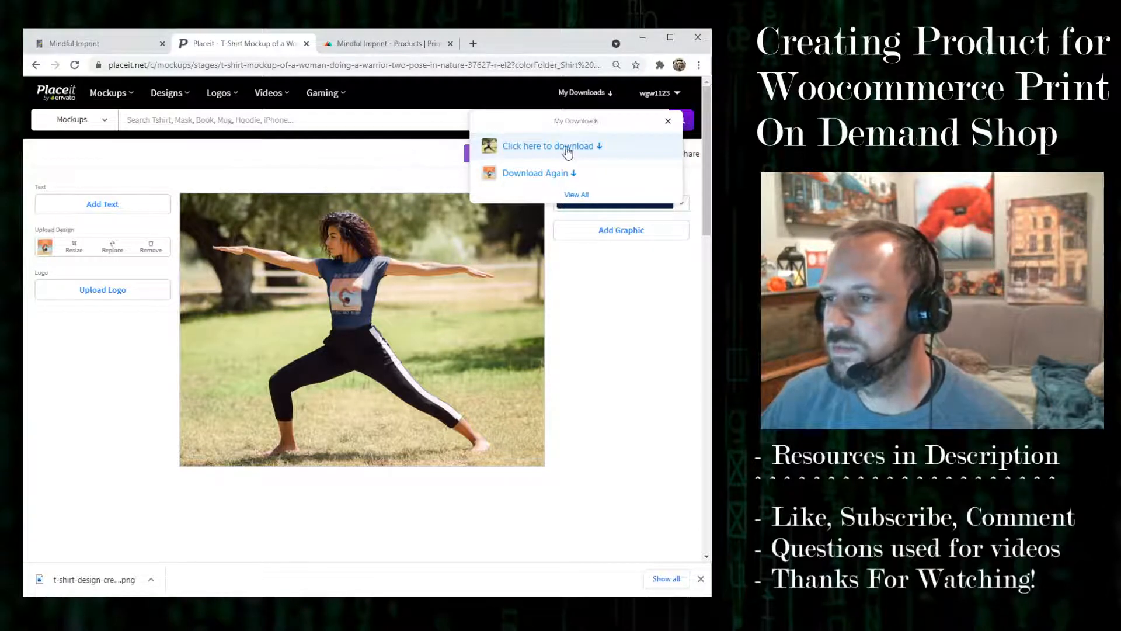
{"action": "left_click", "coordinate": [533, 147]}
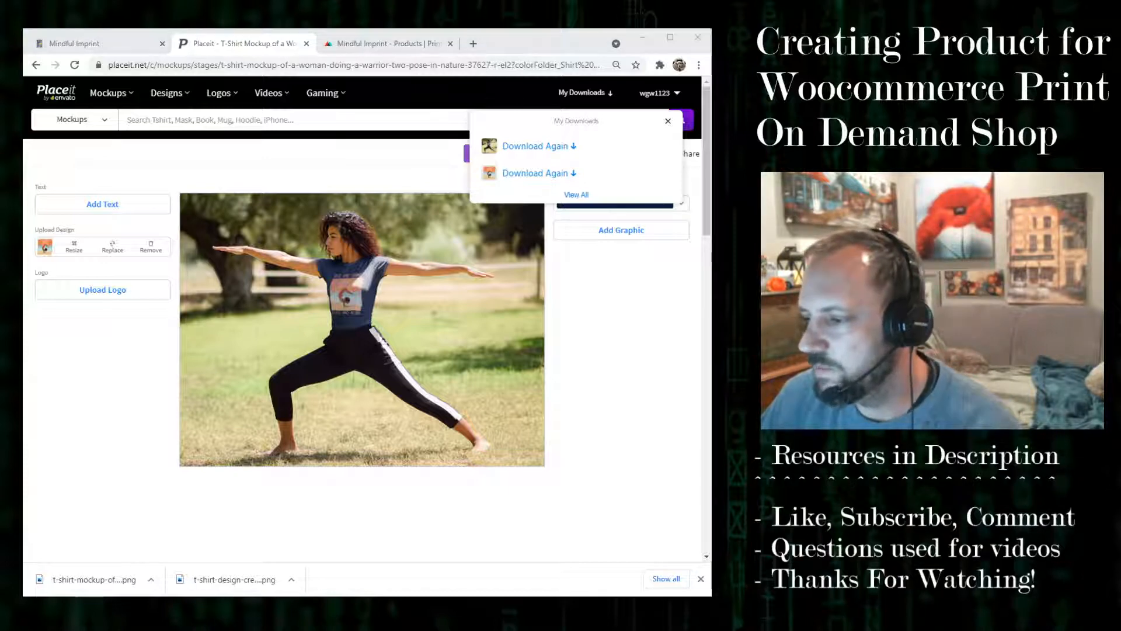
- Switch to paint.net and open the newly downloaded warrior pose mockup, the PNG whose name ends in "(1)"
{"action": "left_click_drag", "start_coordinate": [711, 40], "coordinate": [635, 38]}
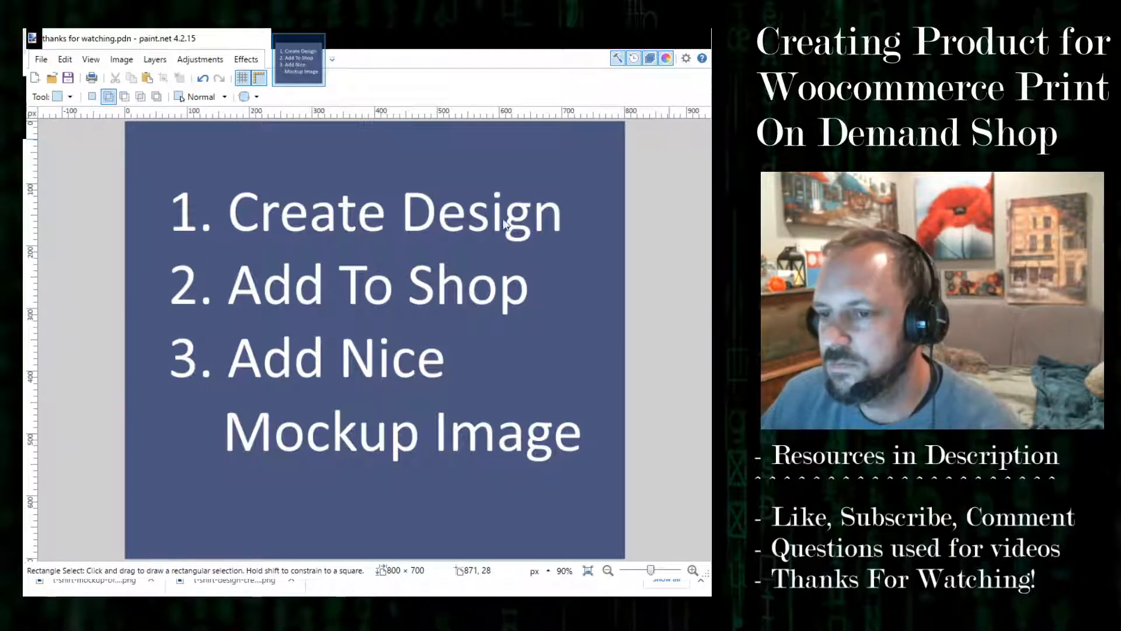
{"action": "double_click", "coordinate": [184, 250]}
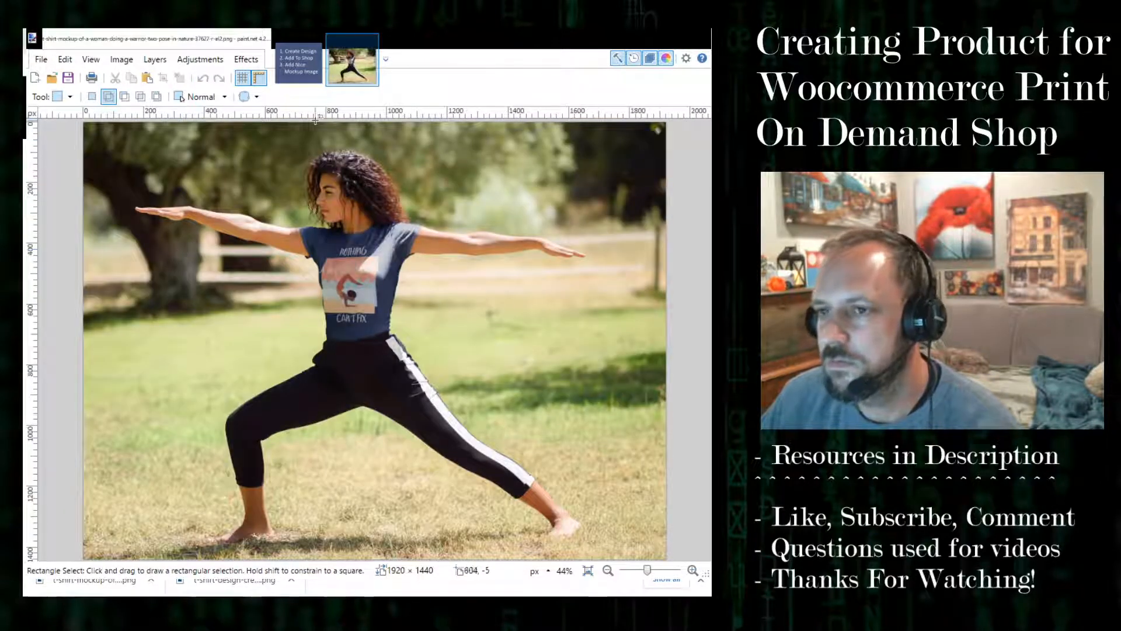
{"action": "left_click", "coordinate": [370, 42]}
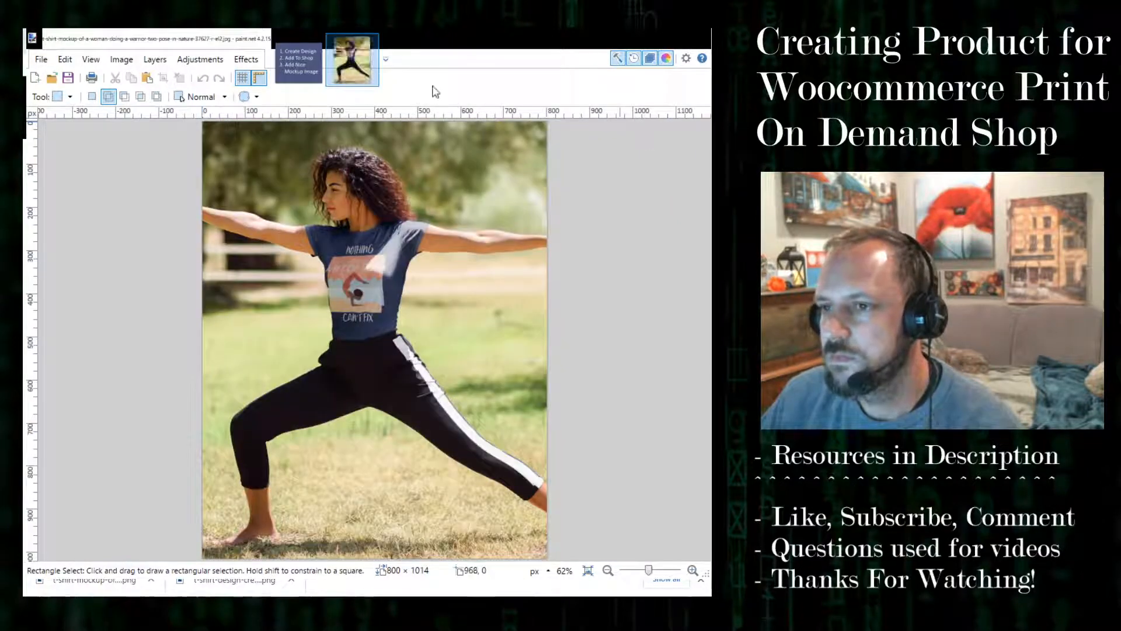
{"action": "left_click", "coordinate": [370, 42]}
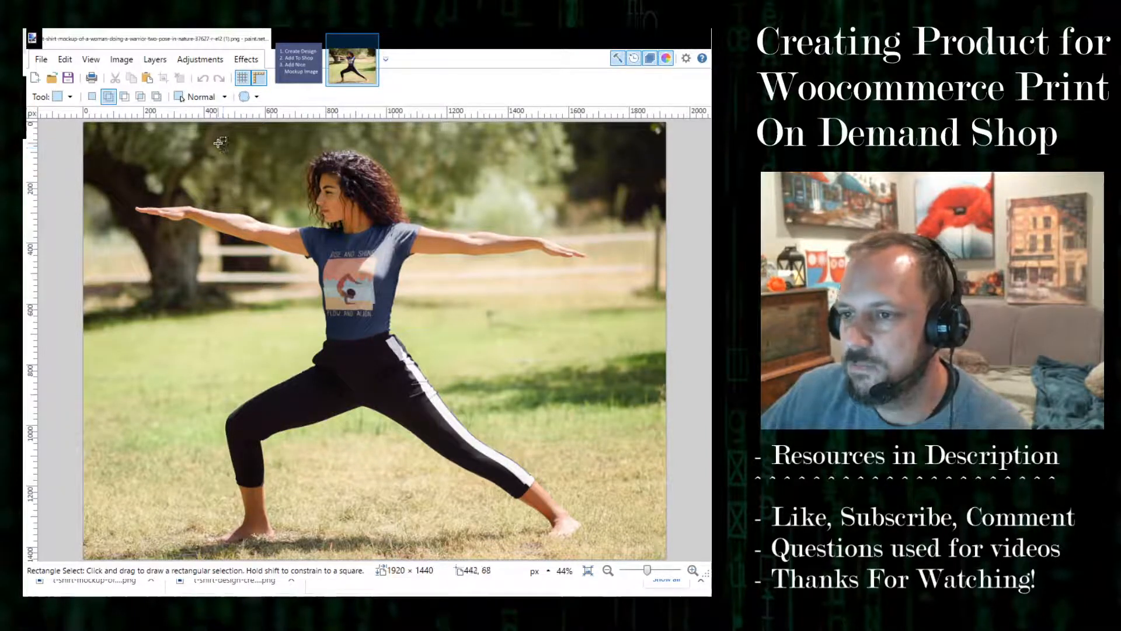
- Crop the mockup to about 953 × 1221 px around the woman and save it as "rise and shine yoga shirt.jpg" at 800 × 1025 px
{"action": "left_click_drag", "start_coordinate": [219, 143], "coordinate": [508, 514]}
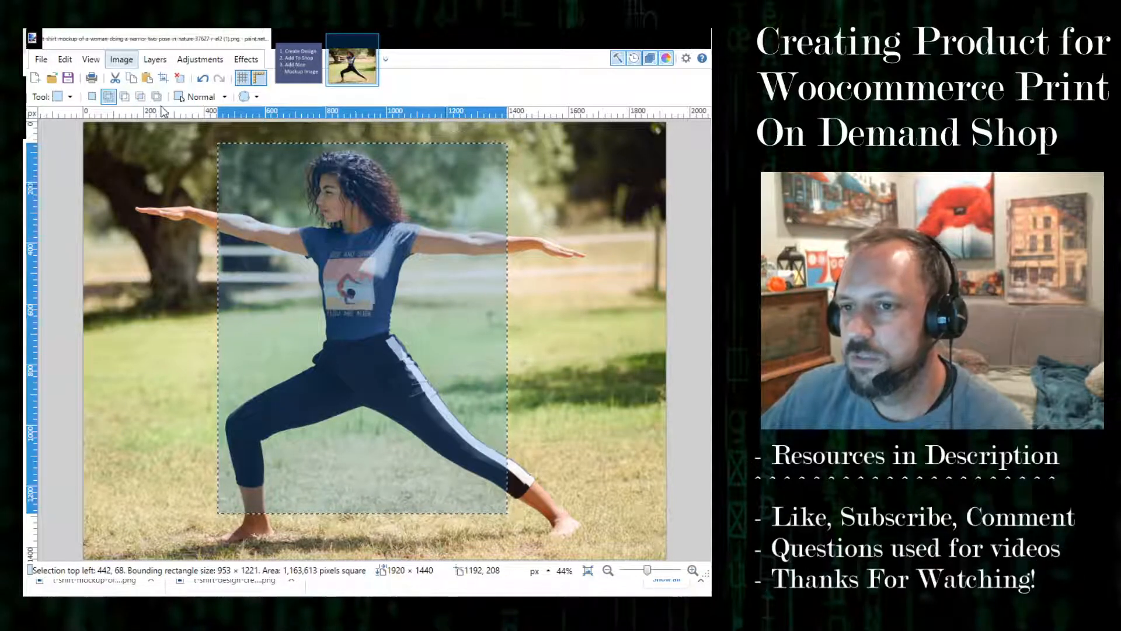
{"action": "left_click", "coordinate": [165, 78]}
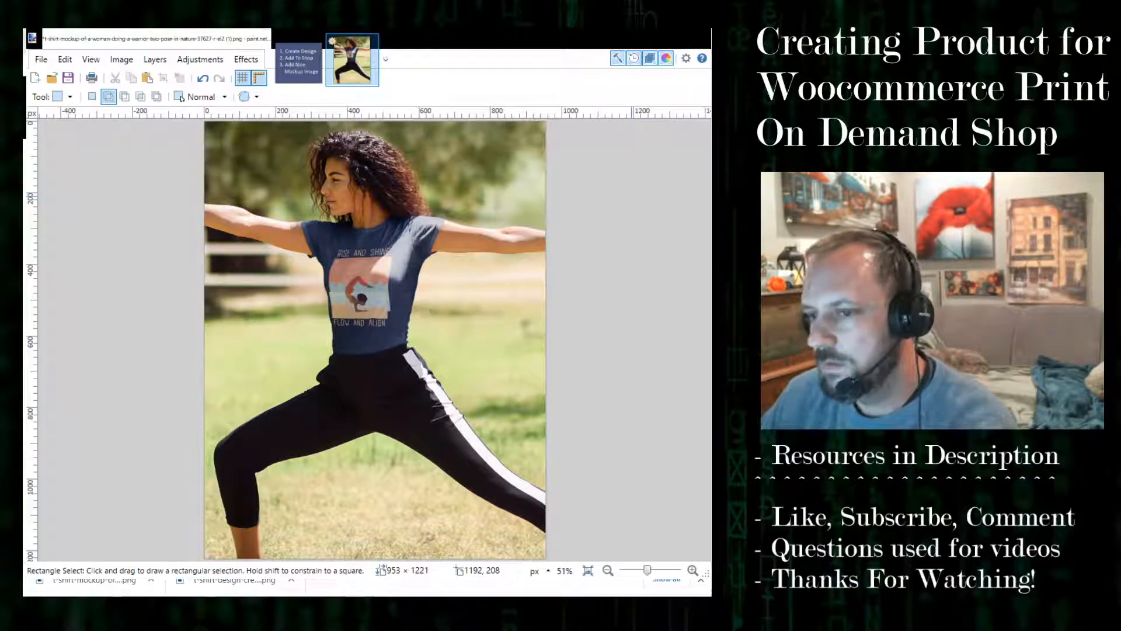
{"action": "left_click", "coordinate": [363, 433]}
{"action": "left_click", "coordinate": [41, 59]}
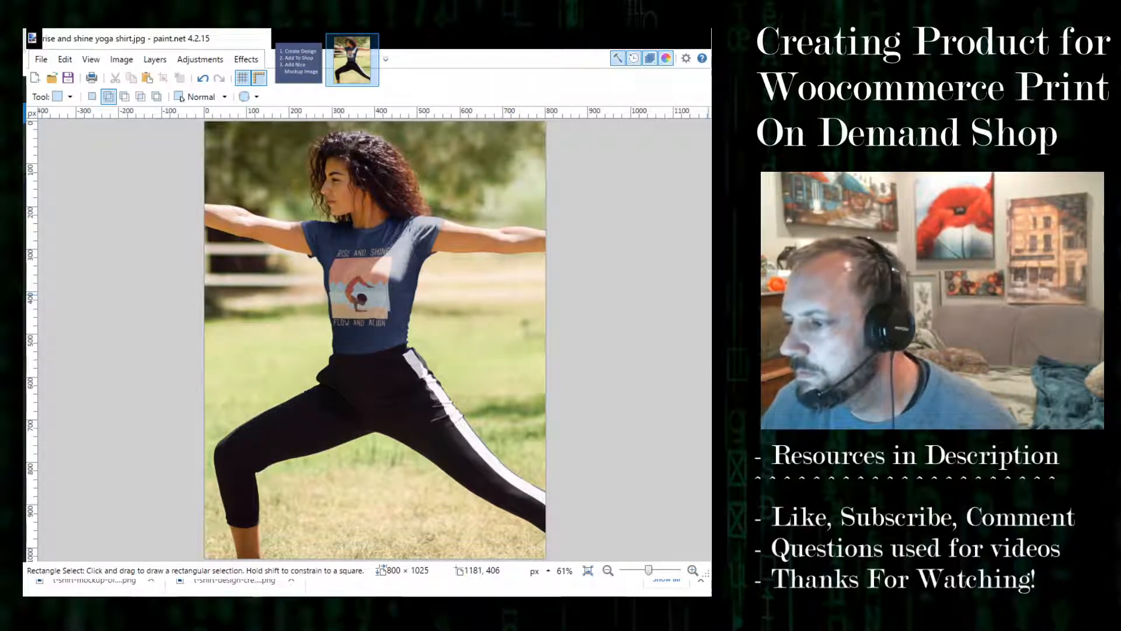
- Switch to the Mindful Imprint WordPress dashboard and open the Rise and Shine Yoga Short-Sleeve Unisex T-Shirt product for editing
{"action": "key", "text": "alt+Tab"}
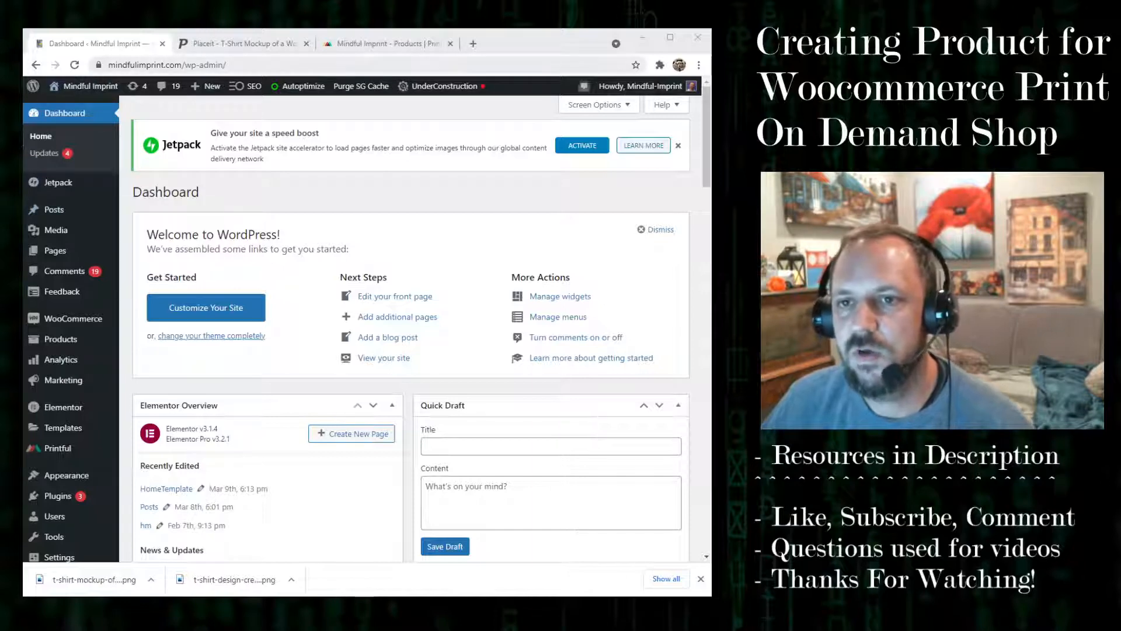
{"action": "left_click", "coordinate": [61, 340]}
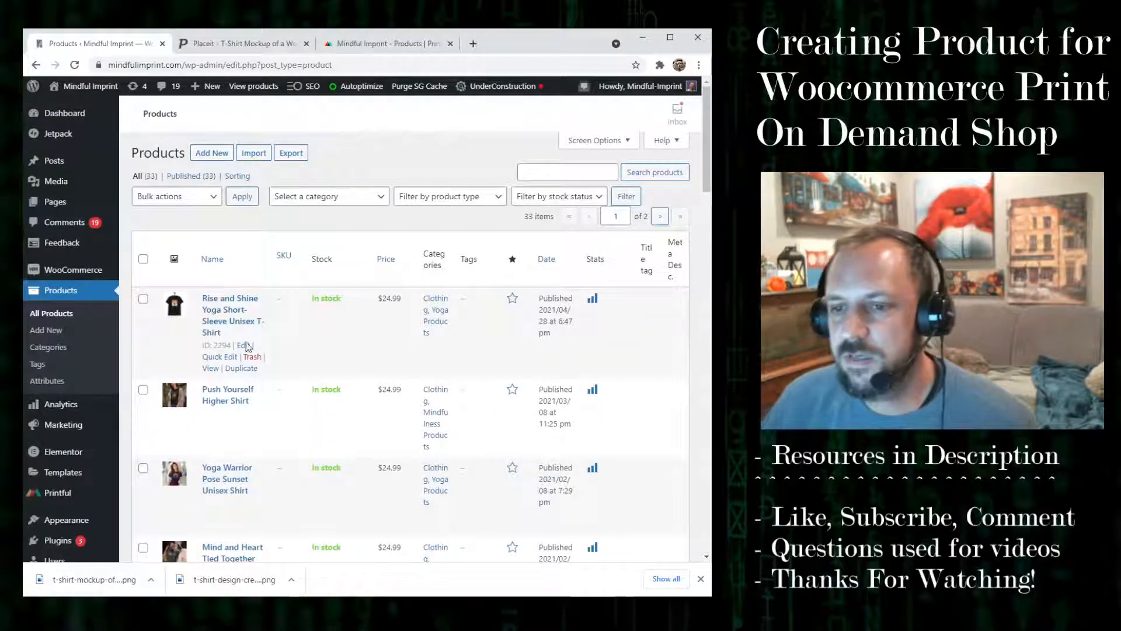
{"action": "left_click", "coordinate": [243, 346]}
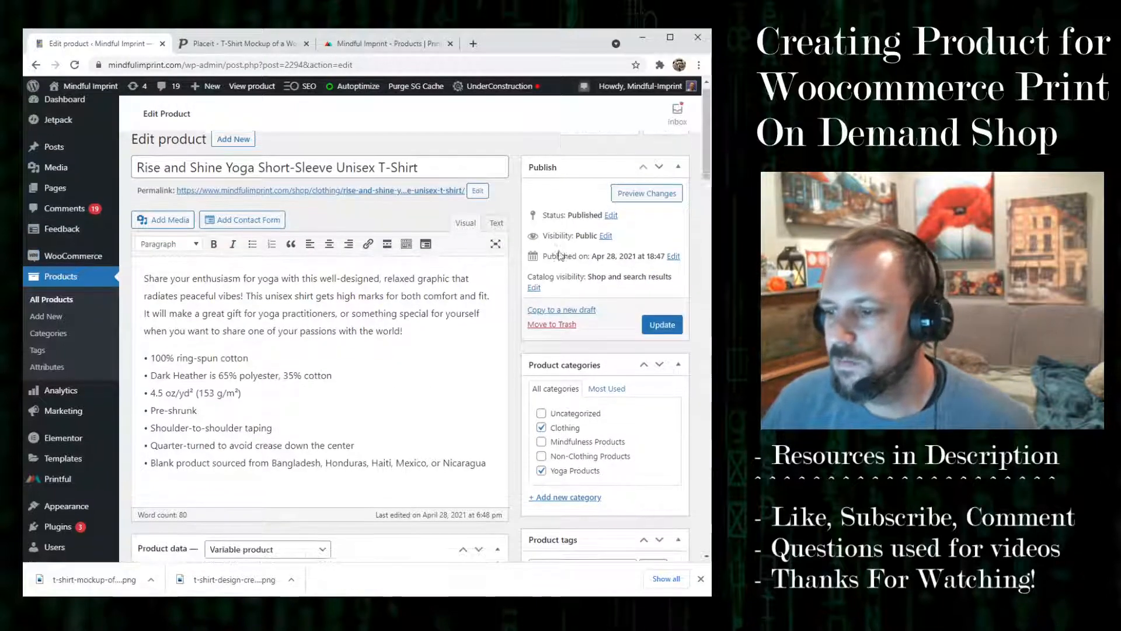
- Upload the "rise and shine yoga shirt" JPG as a replacement for the product image
{"action": "scroll", "coordinate": [600, 220], "scroll_direction": "down", "scroll_amount": 3}
{"action": "scroll", "coordinate": [600, 220], "scroll_direction": "down", "scroll_amount": 10}
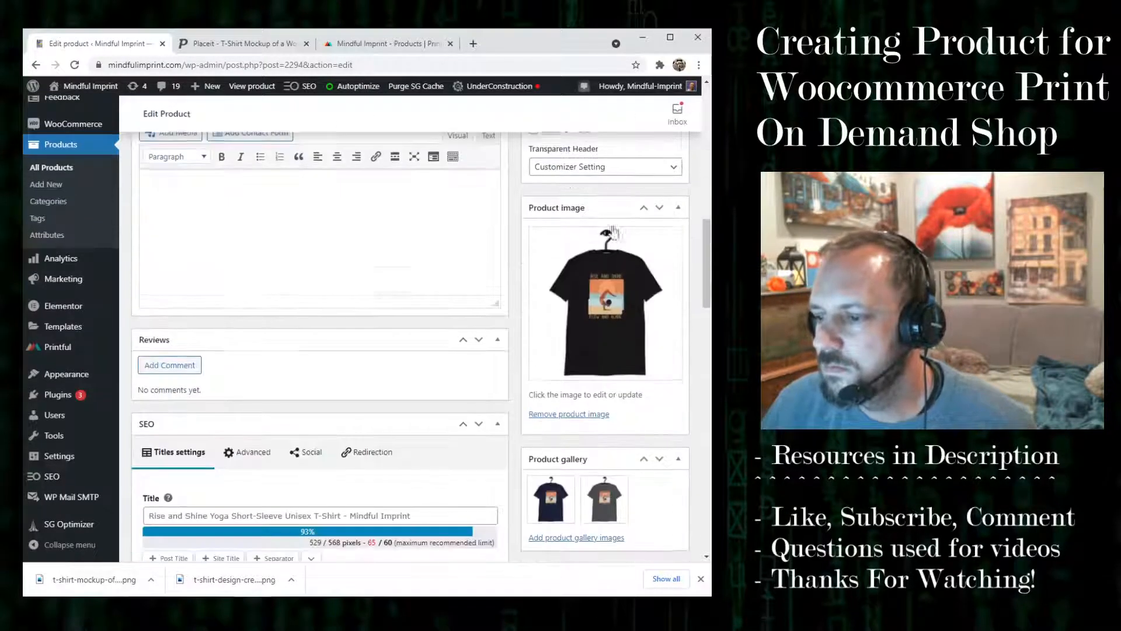
{"action": "left_click", "coordinate": [624, 289]}
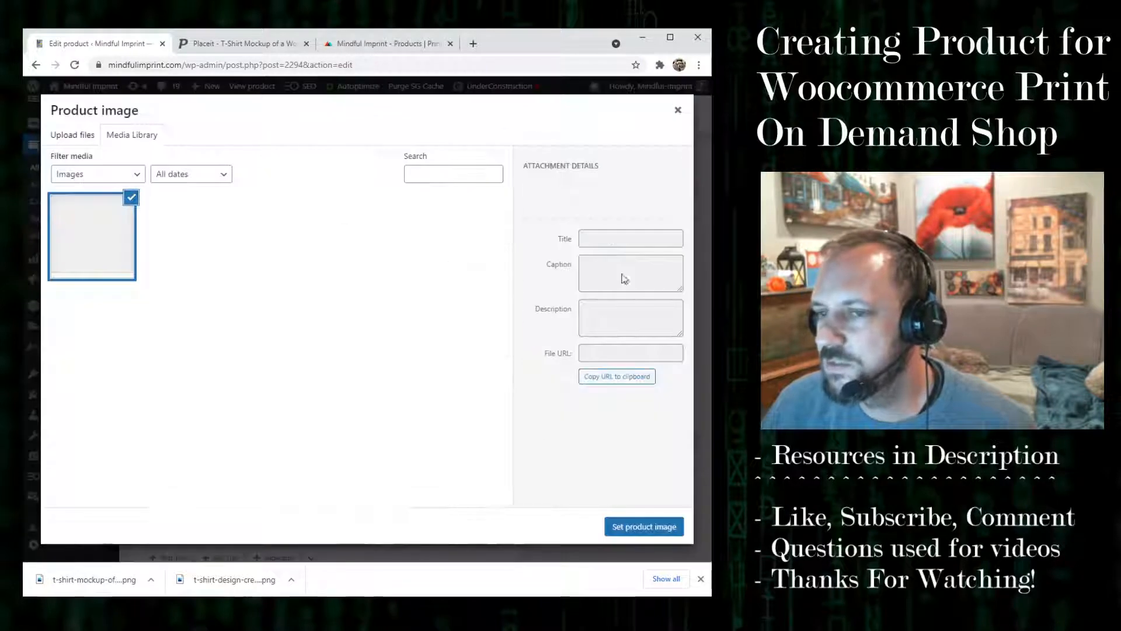
{"action": "left_click", "coordinate": [88, 134]}
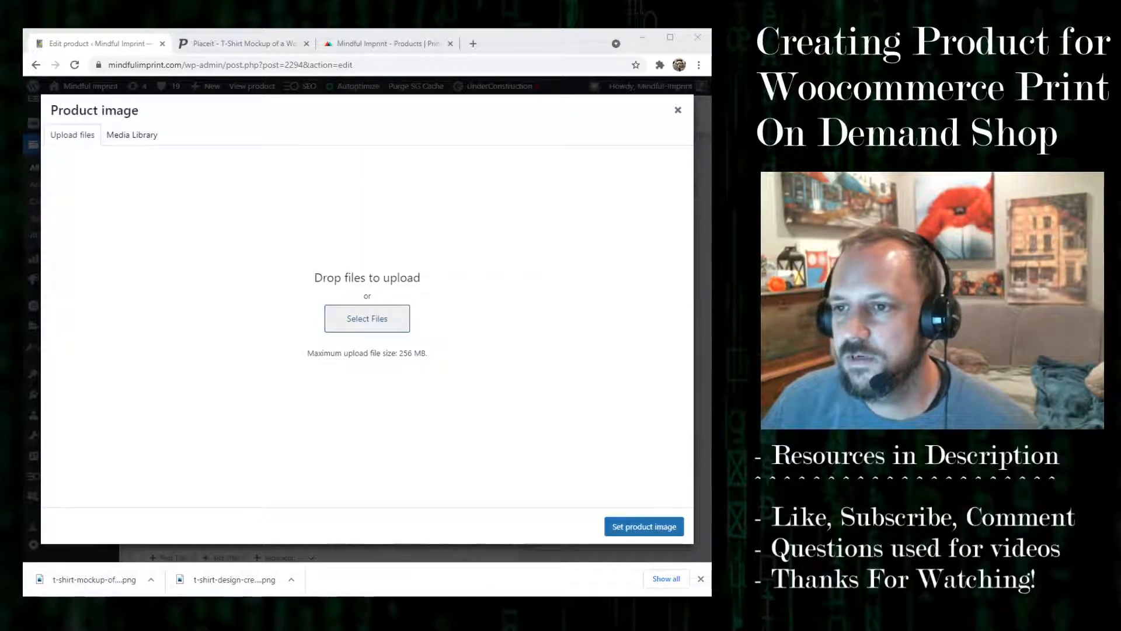
{"action": "left_click", "coordinate": [510, 334]}
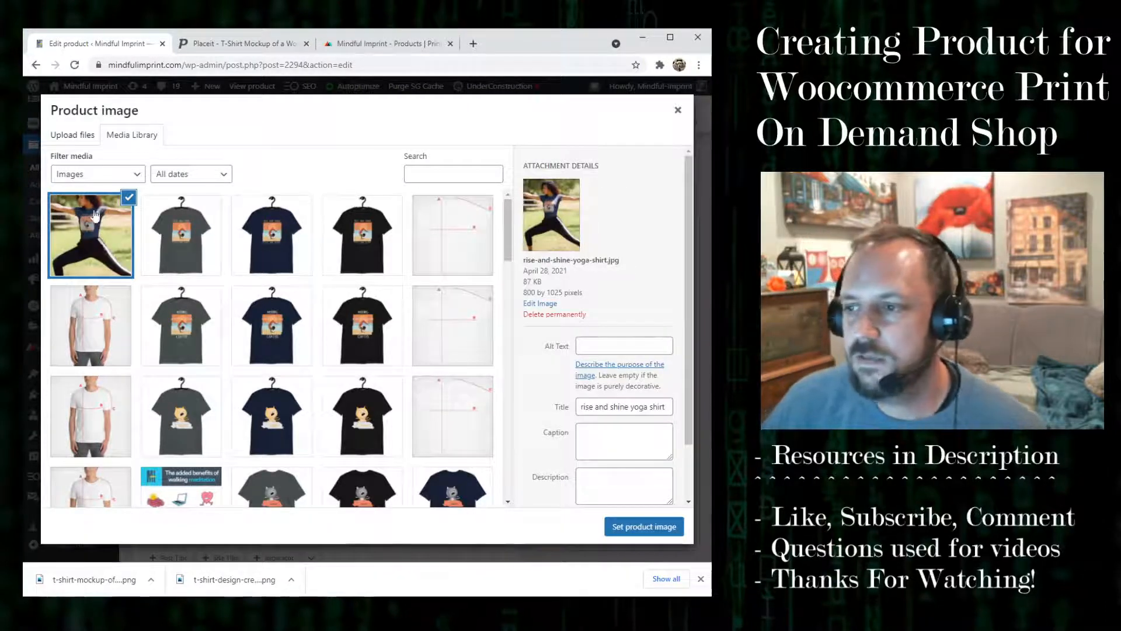
- Give the uploaded mockup the alt text "rise and shine yoga shirt" and set it as the product image
{"action": "left_click", "coordinate": [596, 345]}
{"action": "type", "text": "ri"}
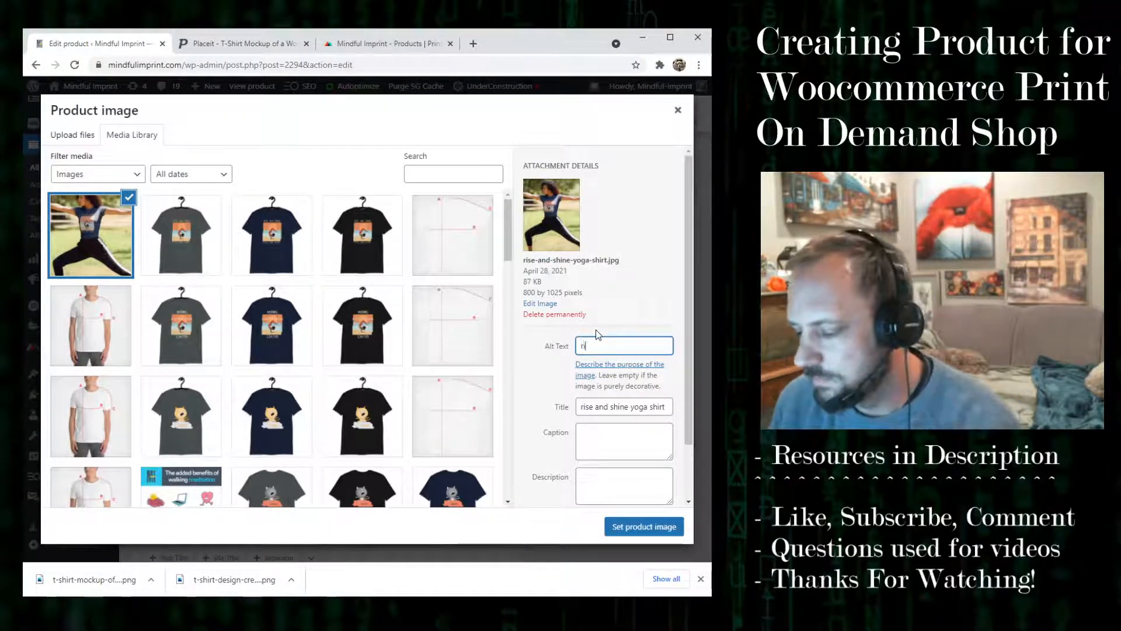
{"action": "type", "text": "se and shine yoga shirt"}
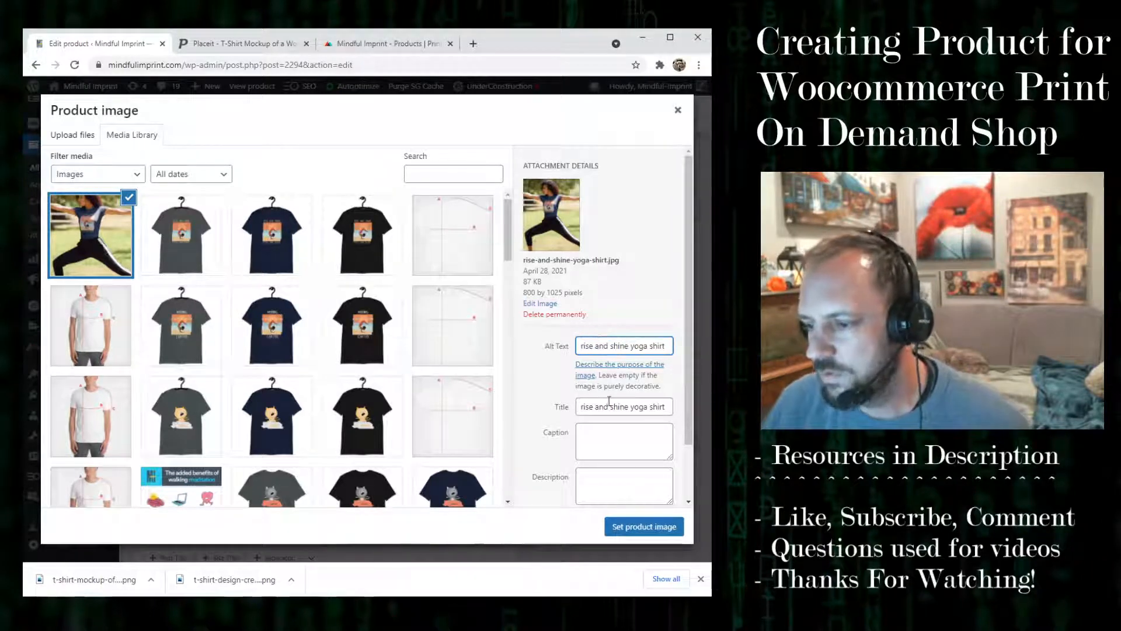
{"action": "left_click", "coordinate": [647, 529]}
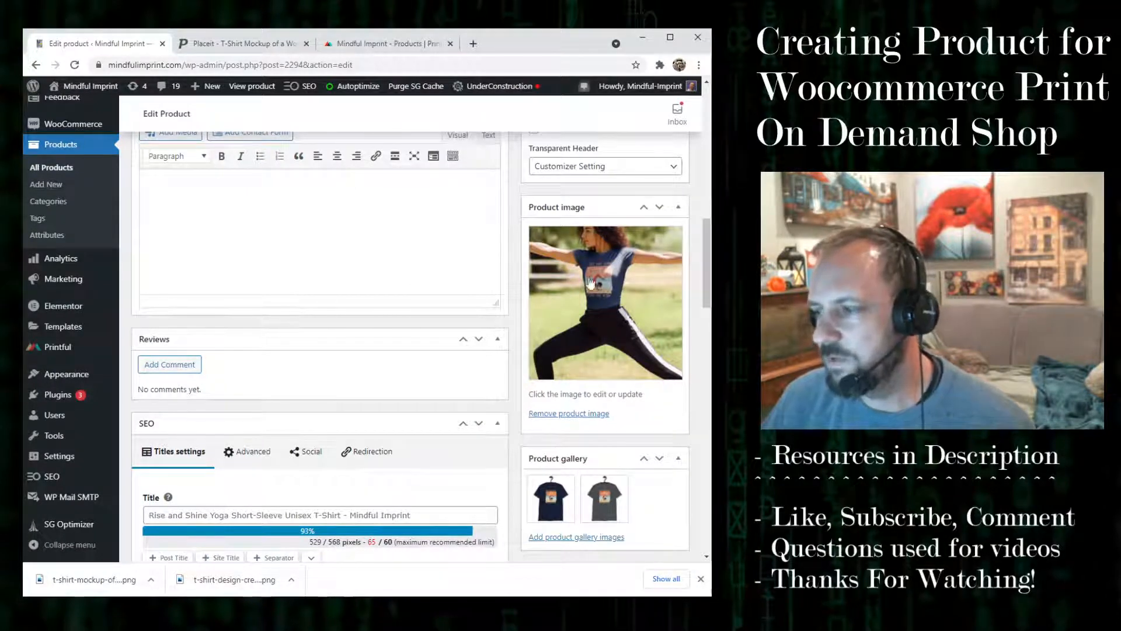
- Add the black front T-shirt image from the media library to the product gallery and update the product
{"action": "left_click", "coordinate": [554, 538]}
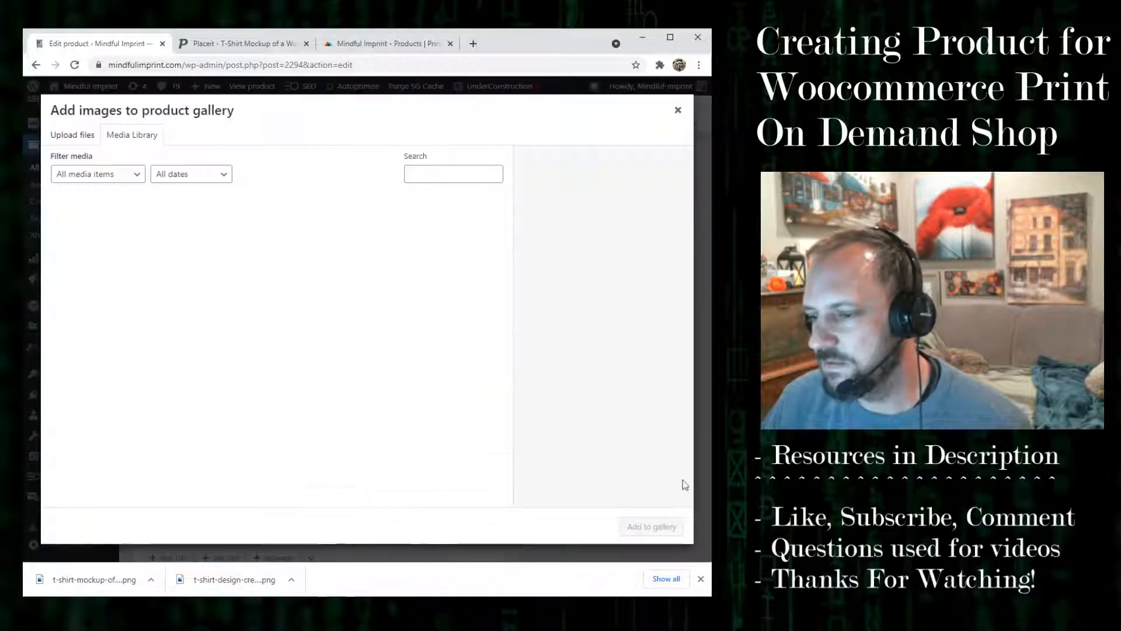
{"action": "left_click", "coordinate": [349, 233]}
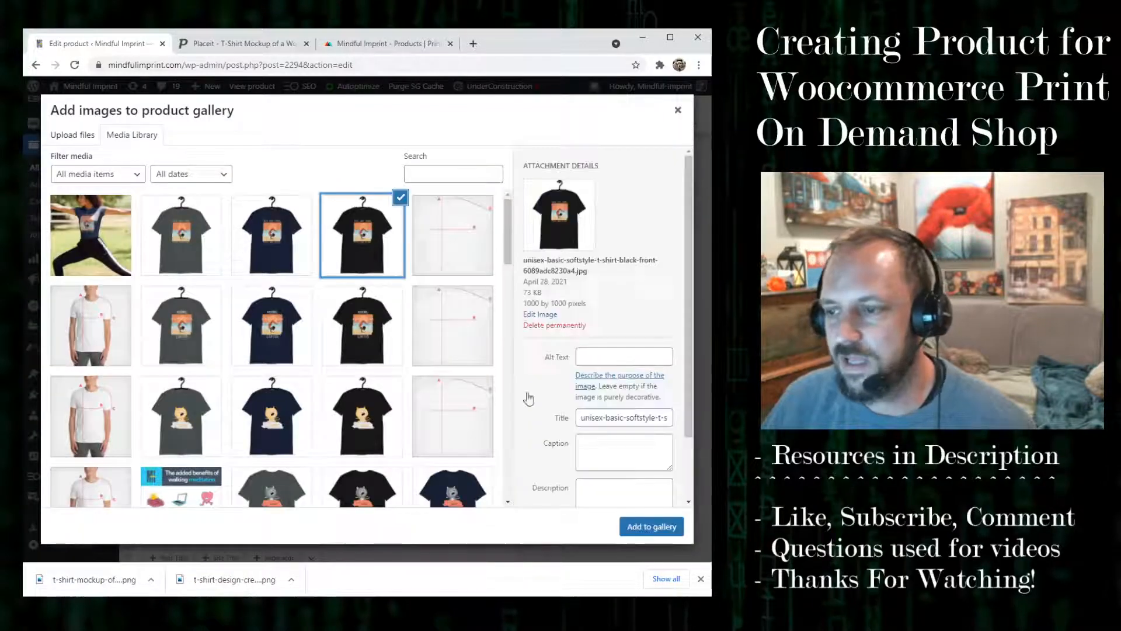
{"action": "left_click", "coordinate": [651, 526]}
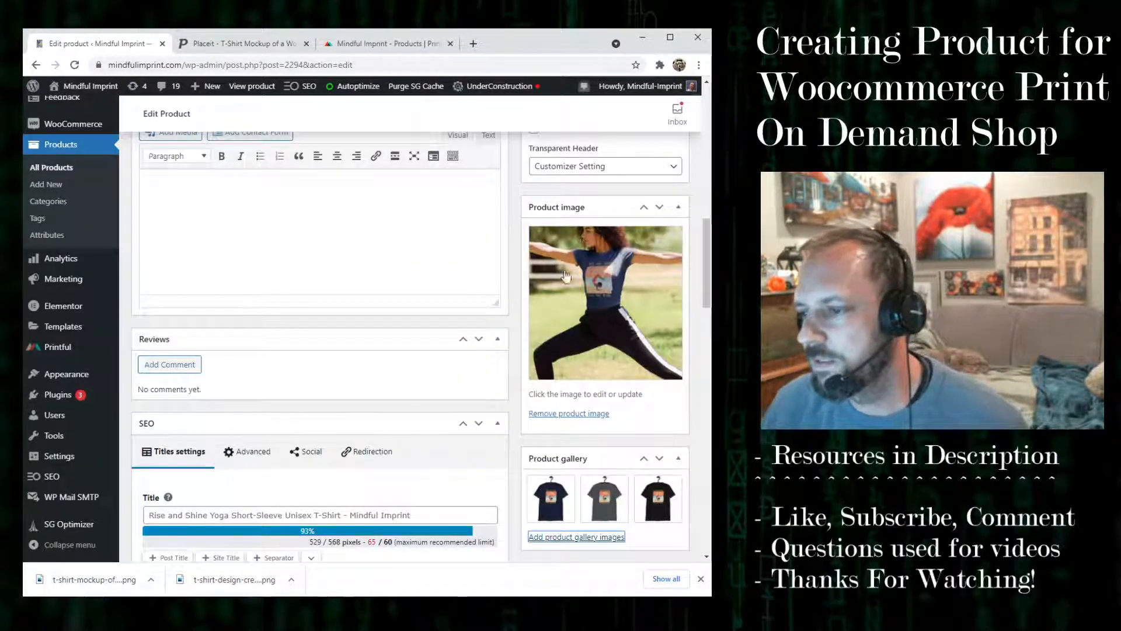
{"action": "scroll", "coordinate": [632, 394], "scroll_direction": "up", "scroll_amount": 7}
{"action": "scroll", "coordinate": [632, 394], "scroll_direction": "up", "scroll_amount": 5}
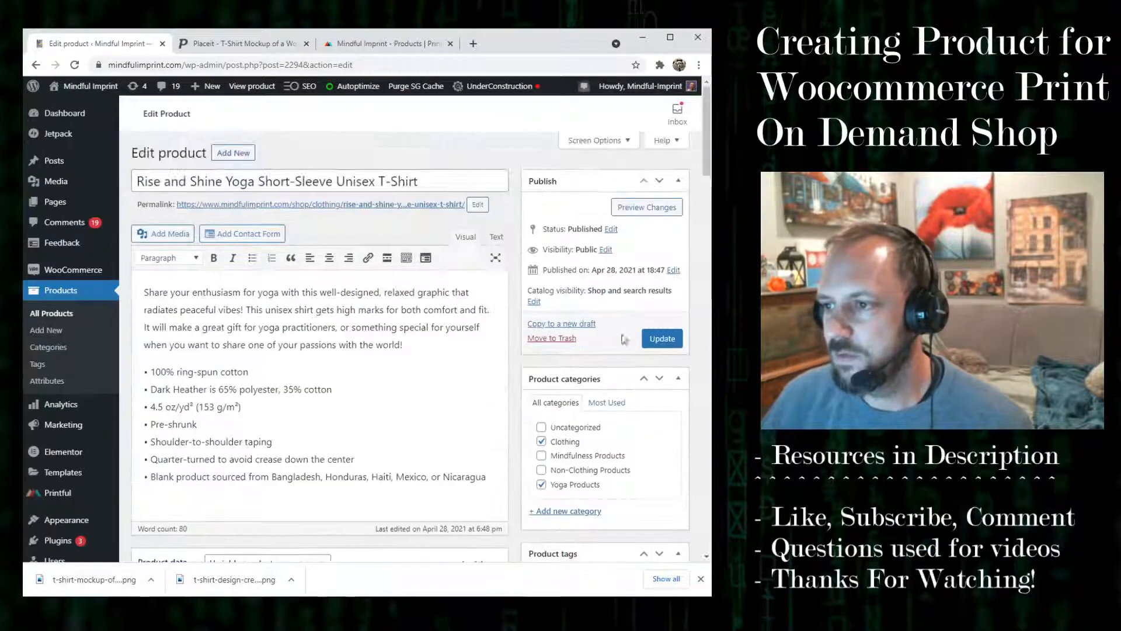
{"action": "left_click", "coordinate": [669, 337]}
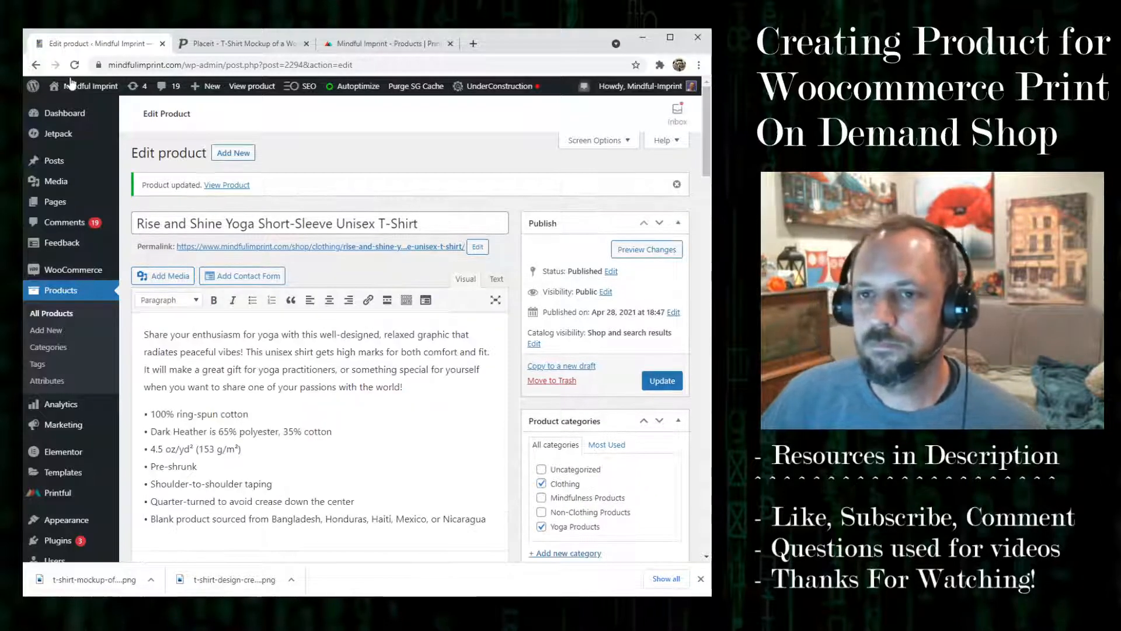
- Visit the live store's shop page and find the Rise and Shine Yoga Short-Sleeve Unisex T-Shirt among all products
{"action": "mouse_move", "coordinate": [73, 87]}
{"action": "left_click", "coordinate": [78, 124]}
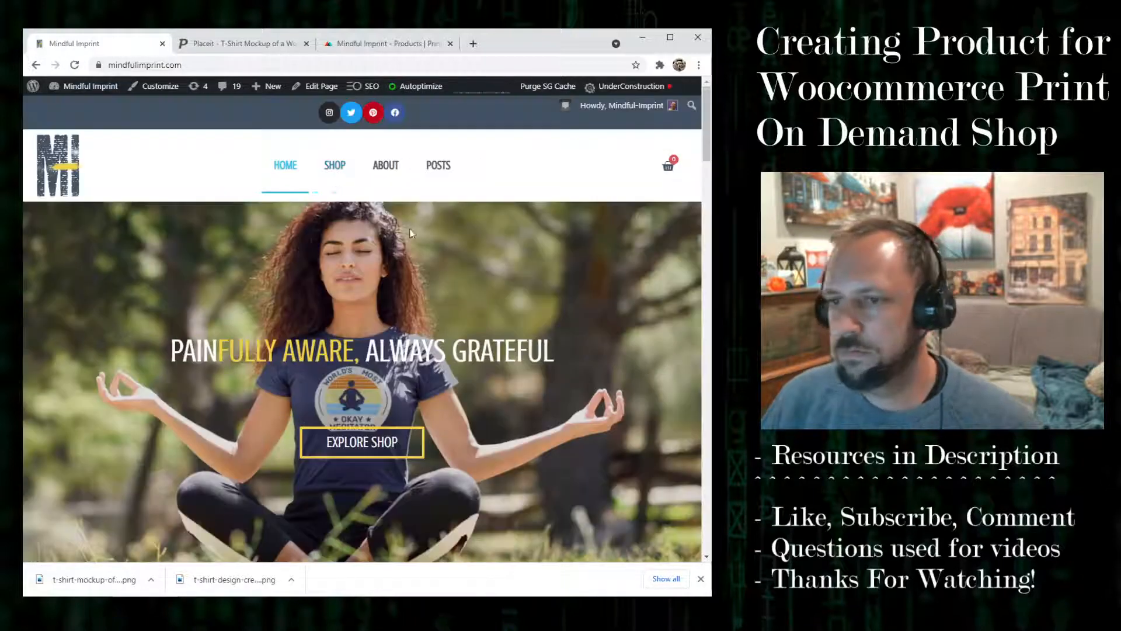
{"action": "left_click", "coordinate": [339, 172]}
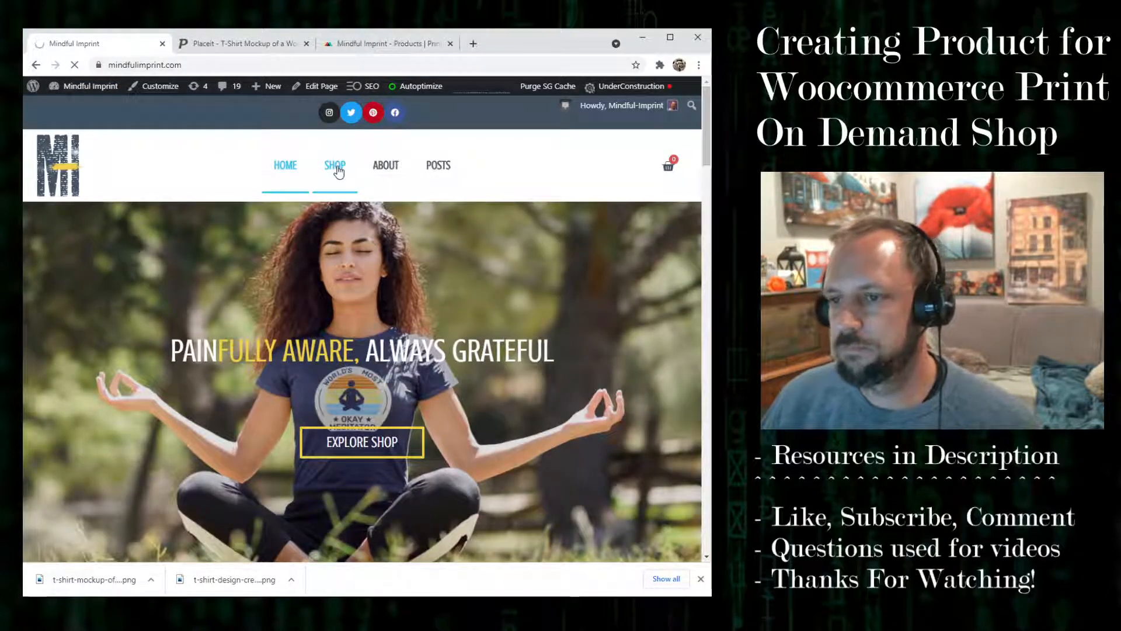
{"action": "scroll", "coordinate": [526, 351], "scroll_direction": "down", "scroll_amount": 5}
{"action": "scroll", "coordinate": [529, 345], "scroll_direction": "down", "scroll_amount": 10}
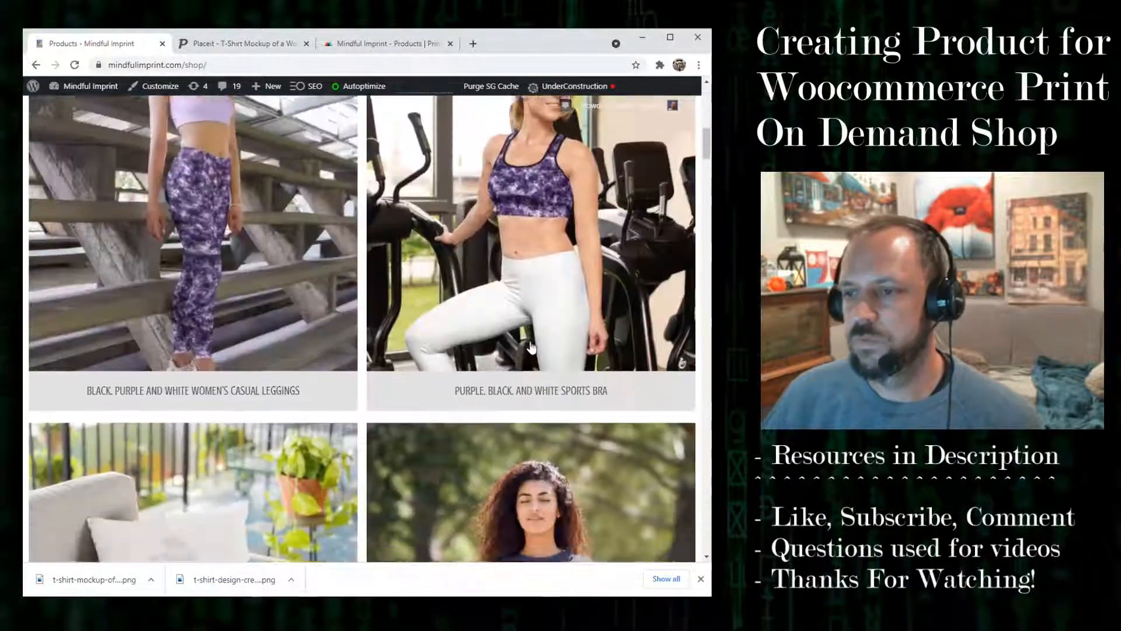
{"action": "scroll", "coordinate": [542, 345], "scroll_direction": "down", "scroll_amount": 10}
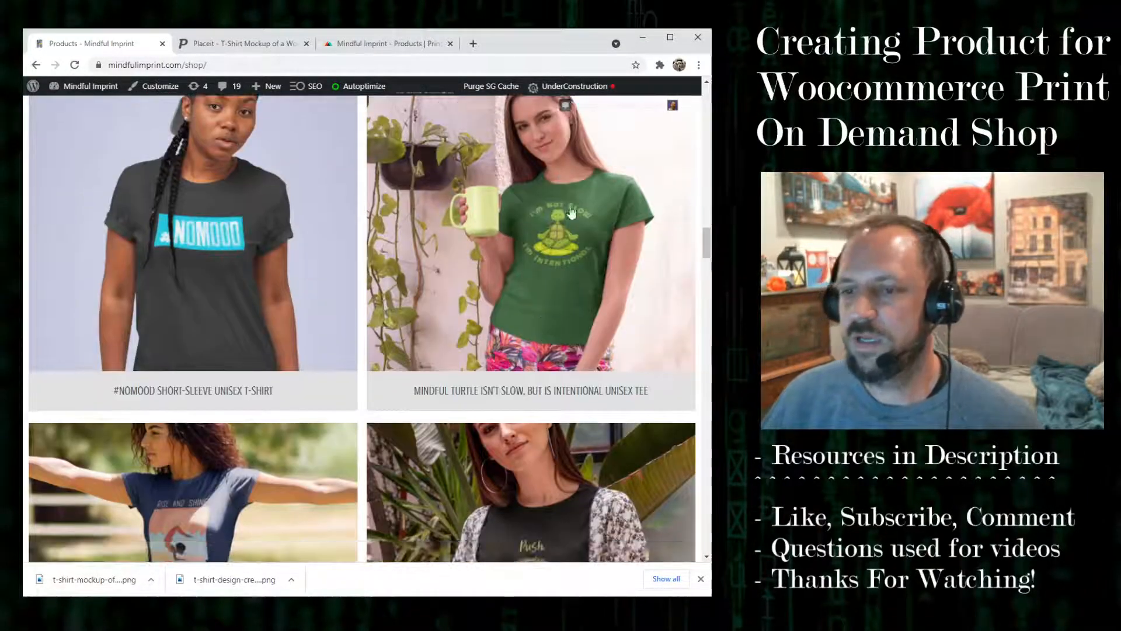
{"action": "scroll", "coordinate": [635, 268], "scroll_direction": "down", "scroll_amount": 3}
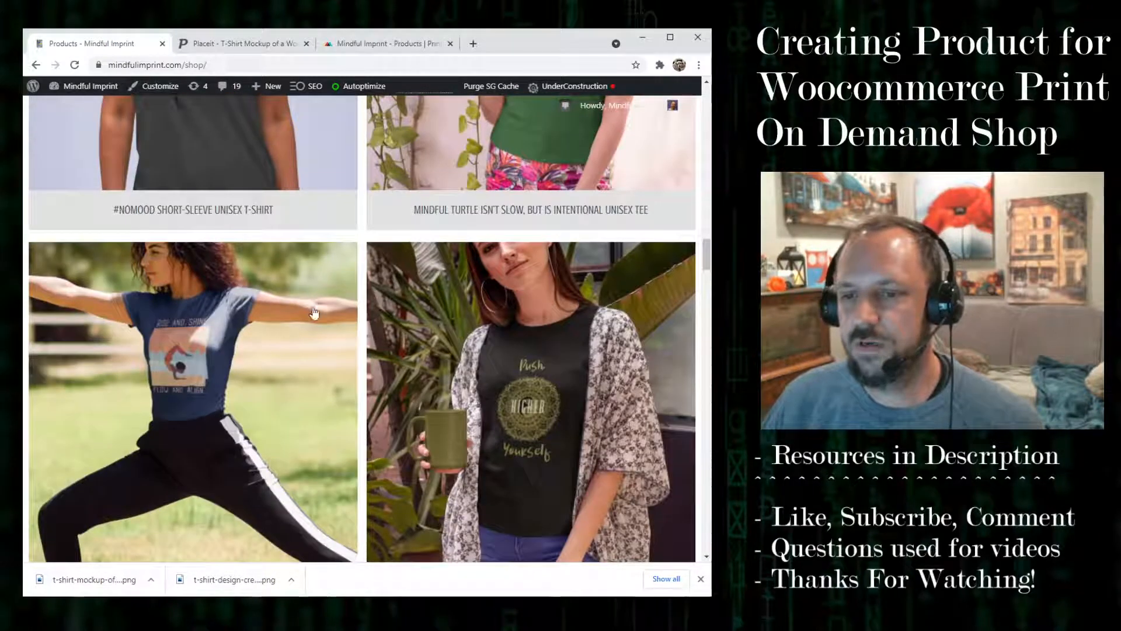
{"action": "scroll", "coordinate": [314, 312], "scroll_direction": "down", "scroll_amount": 3}
{"action": "scroll", "coordinate": [324, 212], "scroll_direction": "up", "scroll_amount": 2}
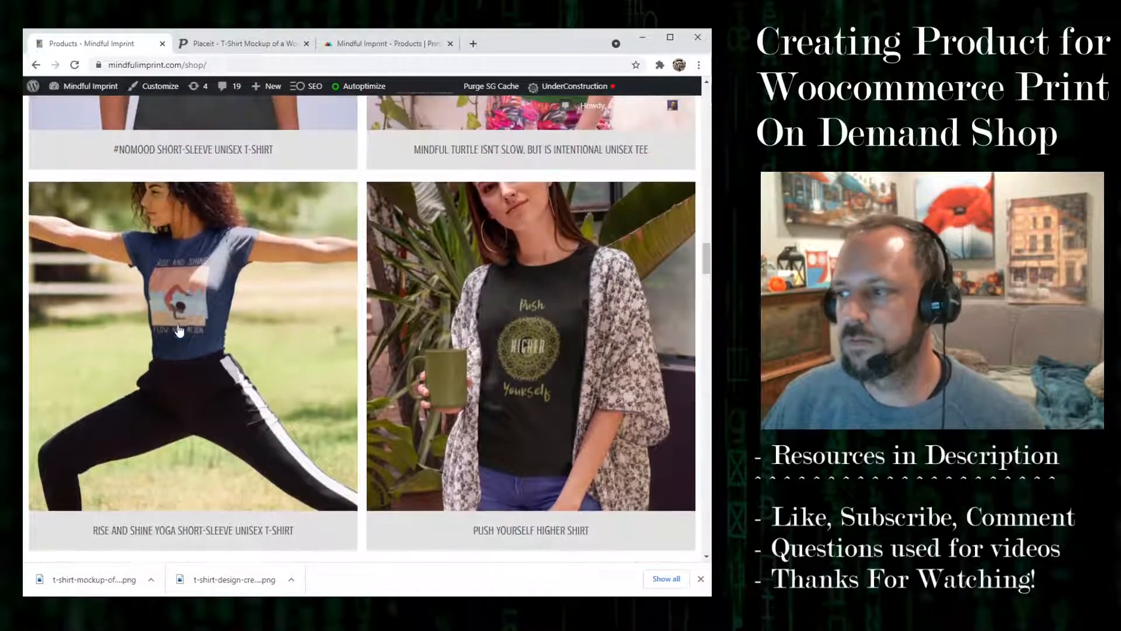
- Review the mockup images across the shop's product listings and compare them with the Rise and Shine yoga shirt
{"action": "scroll", "coordinate": [531, 262], "scroll_direction": "up", "scroll_amount": 10}
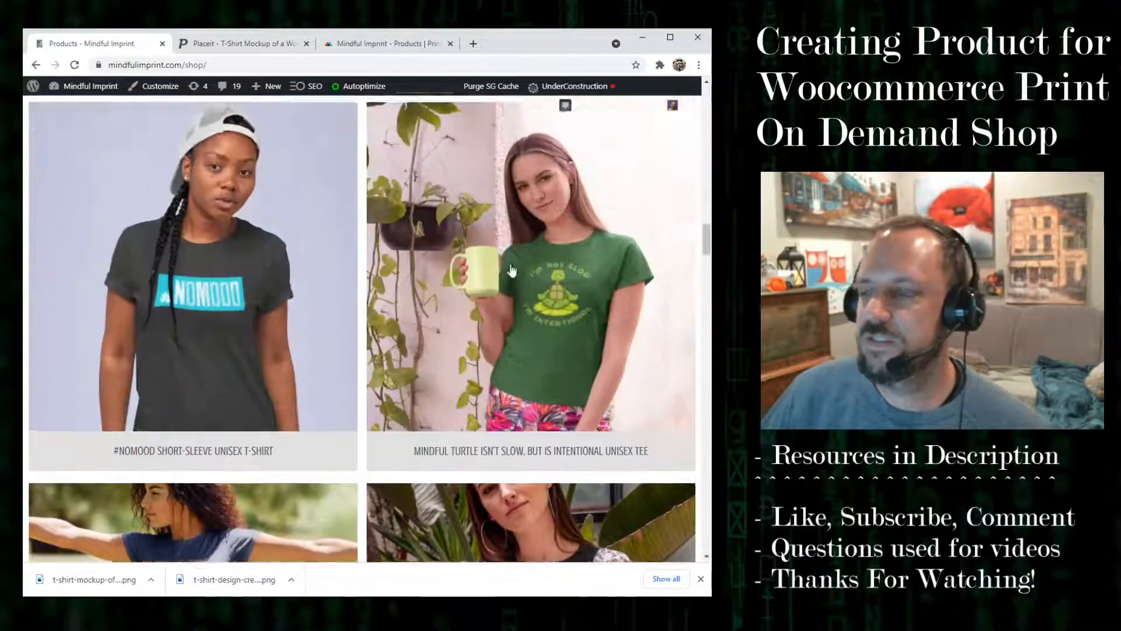
{"action": "scroll", "coordinate": [531, 263], "scroll_direction": "up", "scroll_amount": 20}
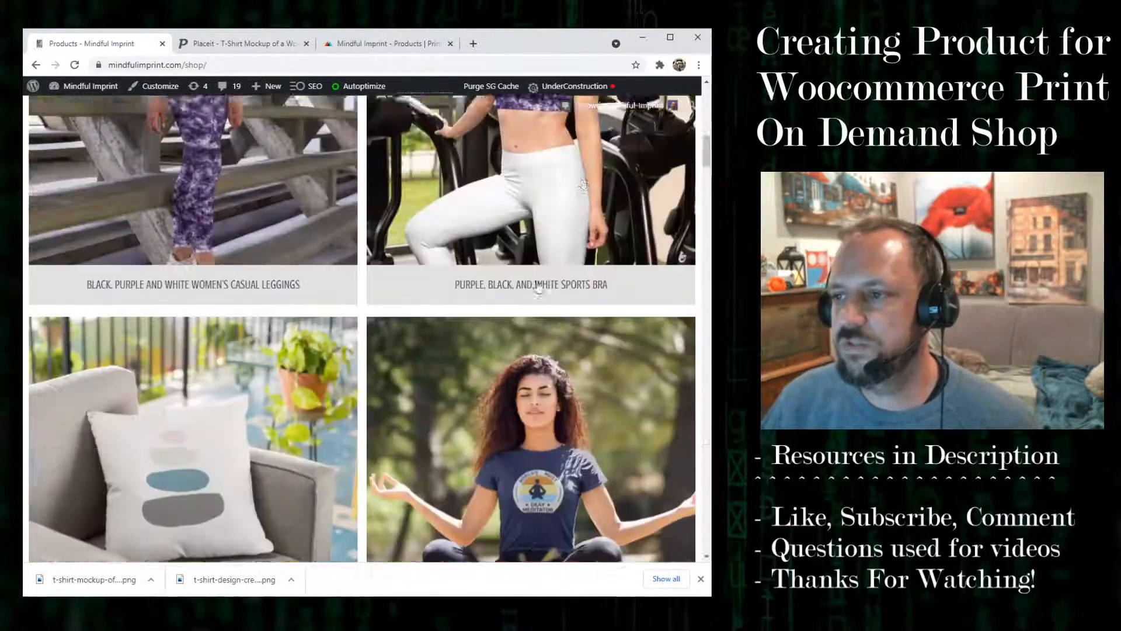
{"action": "scroll", "coordinate": [565, 298], "scroll_direction": "up", "scroll_amount": 4}
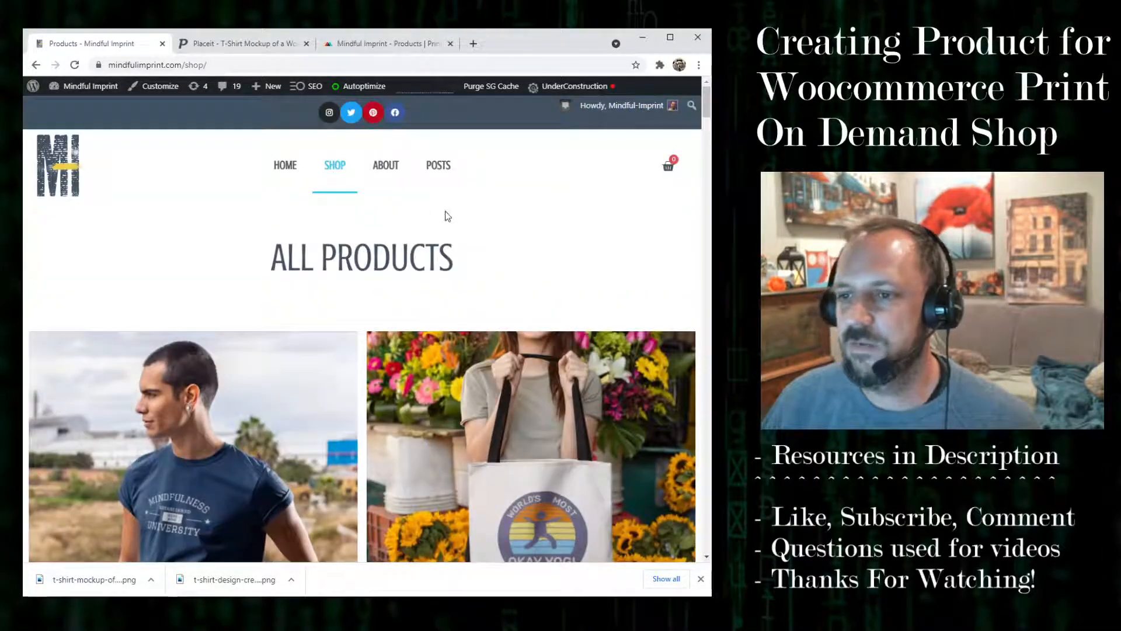
{"action": "scroll", "coordinate": [529, 264], "scroll_direction": "down", "scroll_amount": 15}
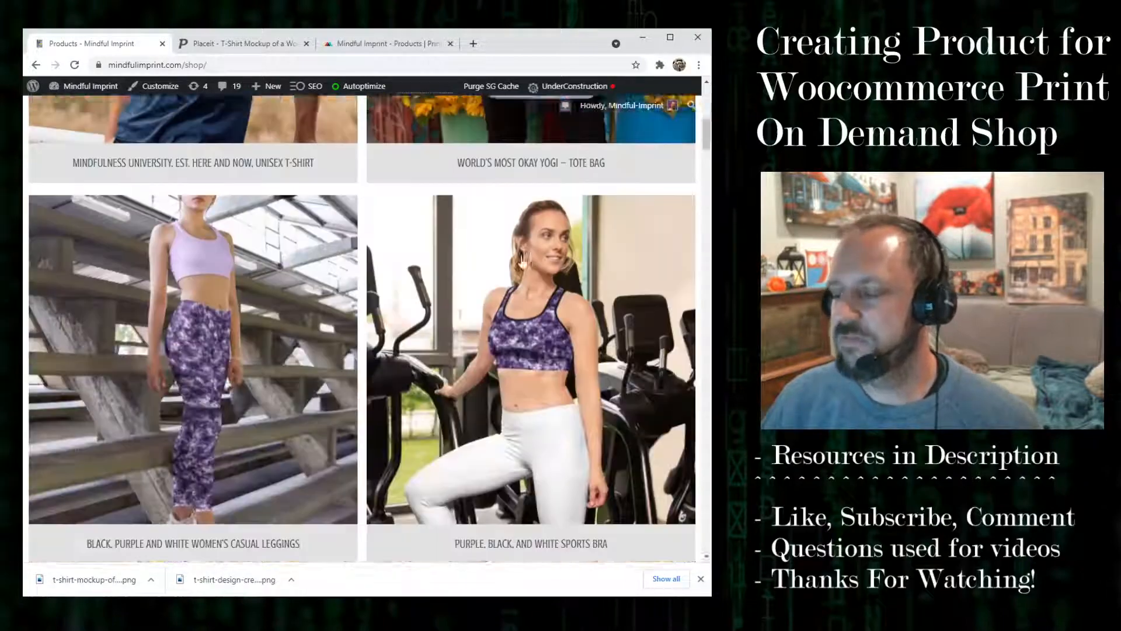
{"action": "scroll", "coordinate": [522, 261], "scroll_direction": "down", "scroll_amount": 10}
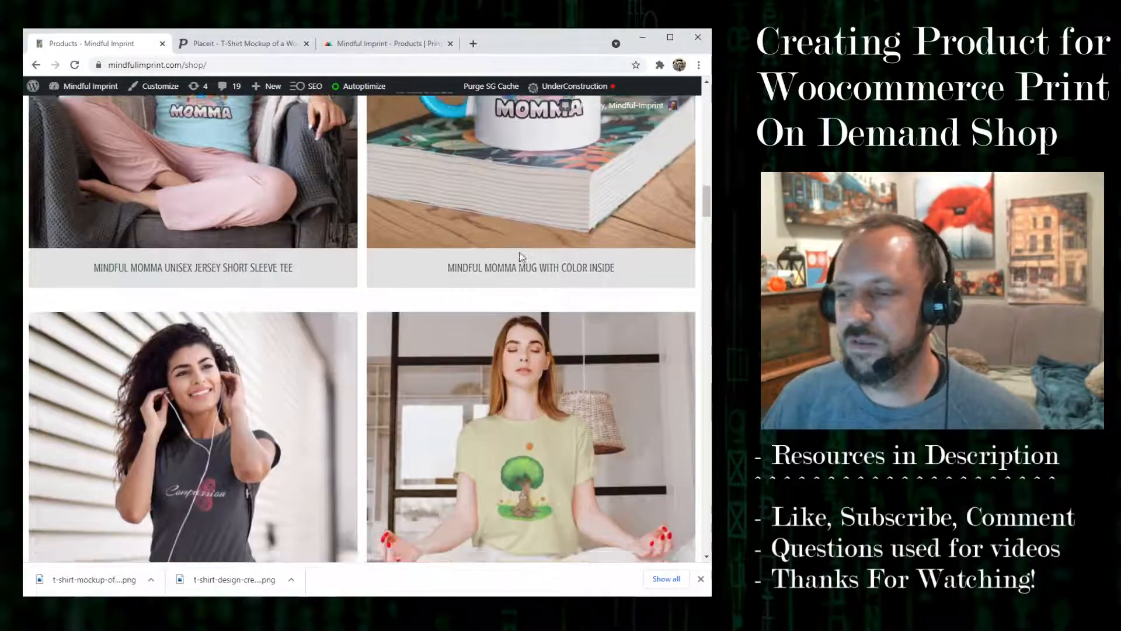
{"action": "scroll", "coordinate": [353, 256], "scroll_direction": "down", "scroll_amount": 10}
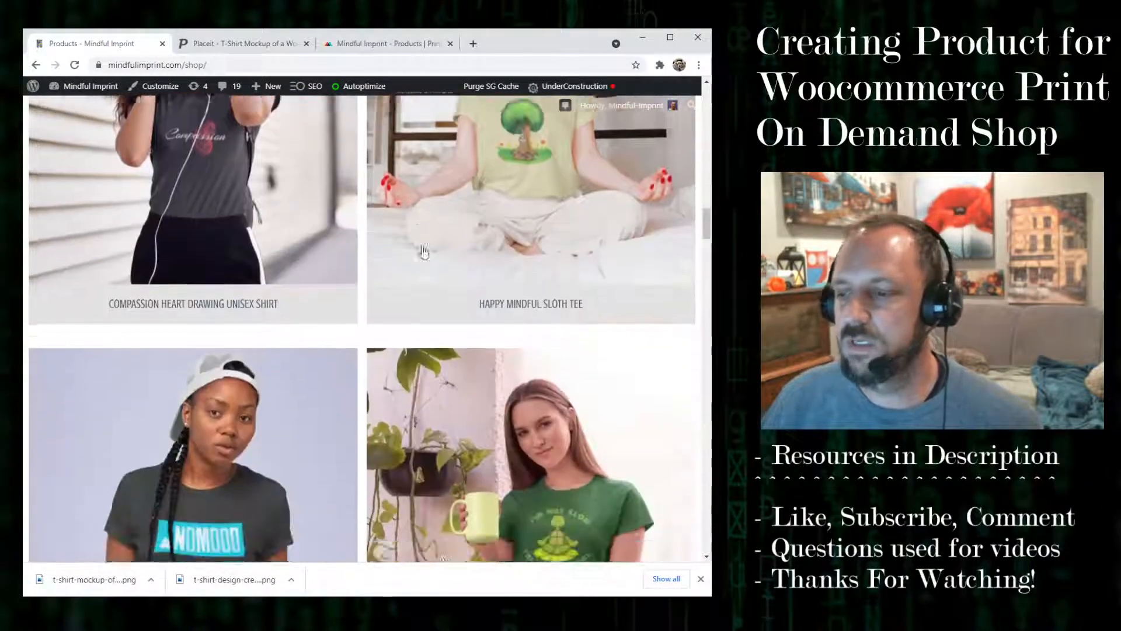
{"action": "scroll", "coordinate": [470, 341], "scroll_direction": "down", "scroll_amount": 5}
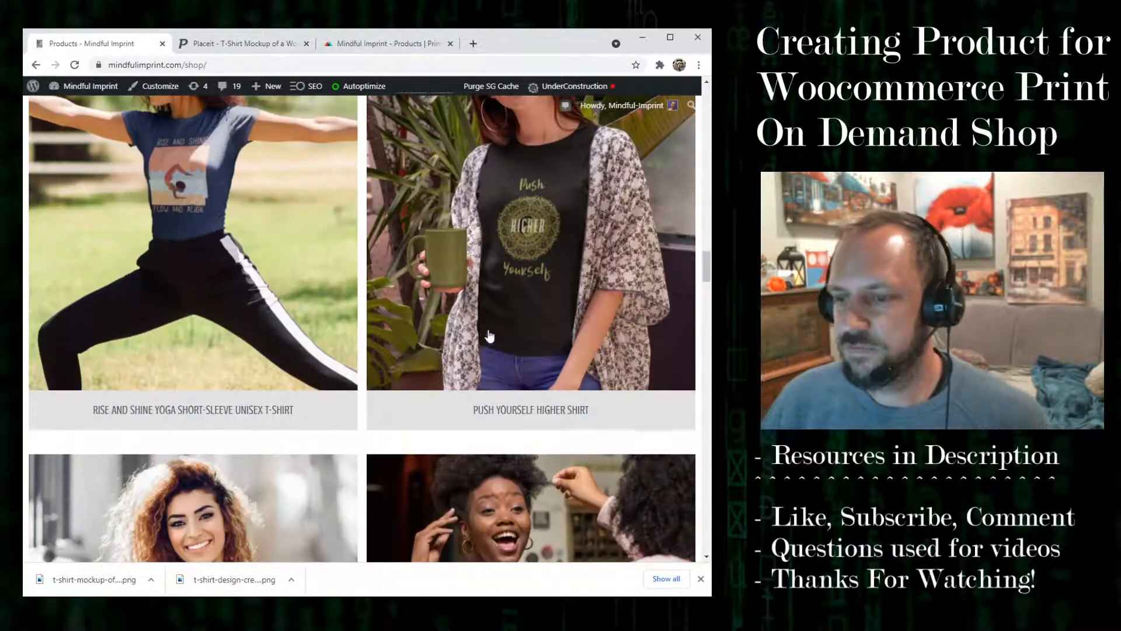
{"action": "scroll", "coordinate": [472, 330], "scroll_direction": "up", "scroll_amount": 6}
{"action": "scroll", "coordinate": [472, 330], "scroll_direction": "down", "scroll_amount": 5}
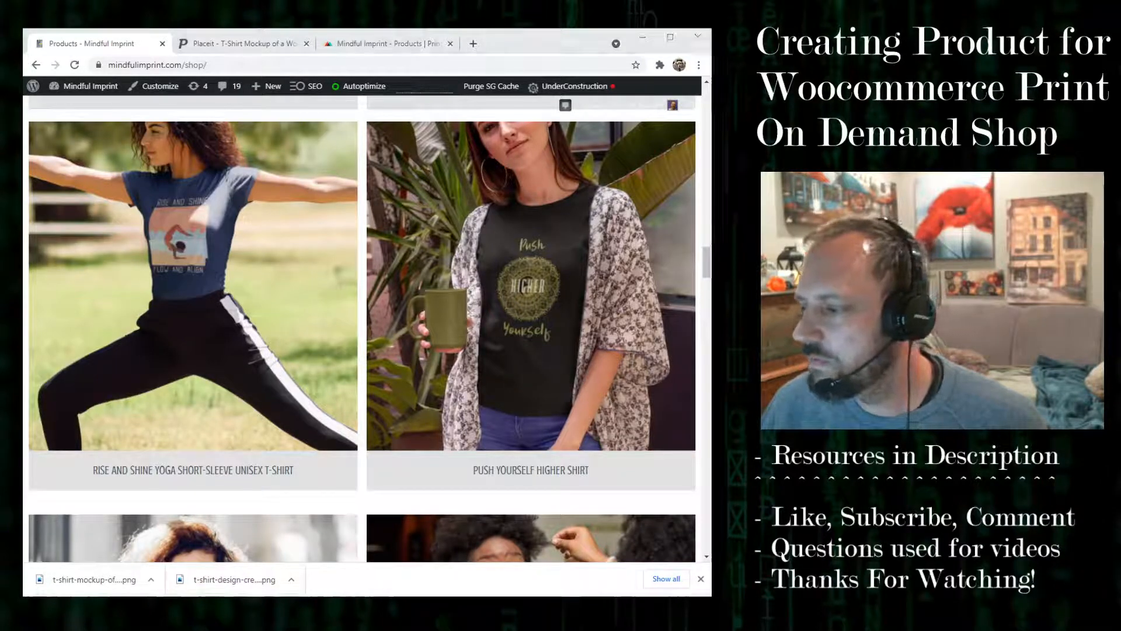
- Switch to paint.net and display the "Find Resources in Description" closing slide in thanks for watching.pdn
{"action": "key", "text": "alt+Tab"}
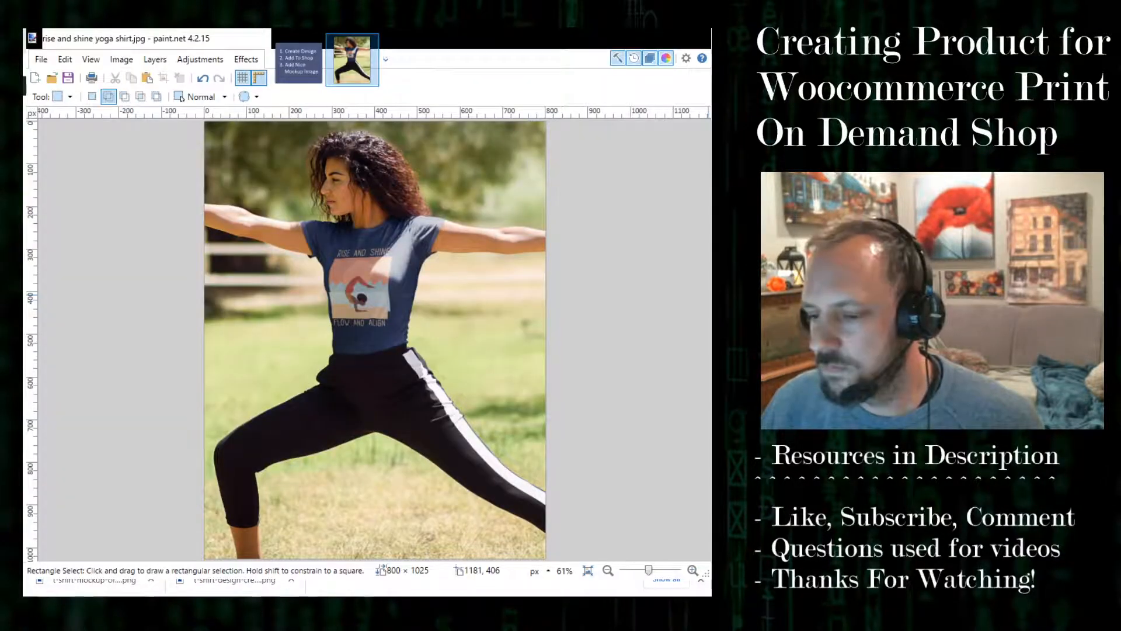
{"action": "key", "text": "ctrl+Tab"}
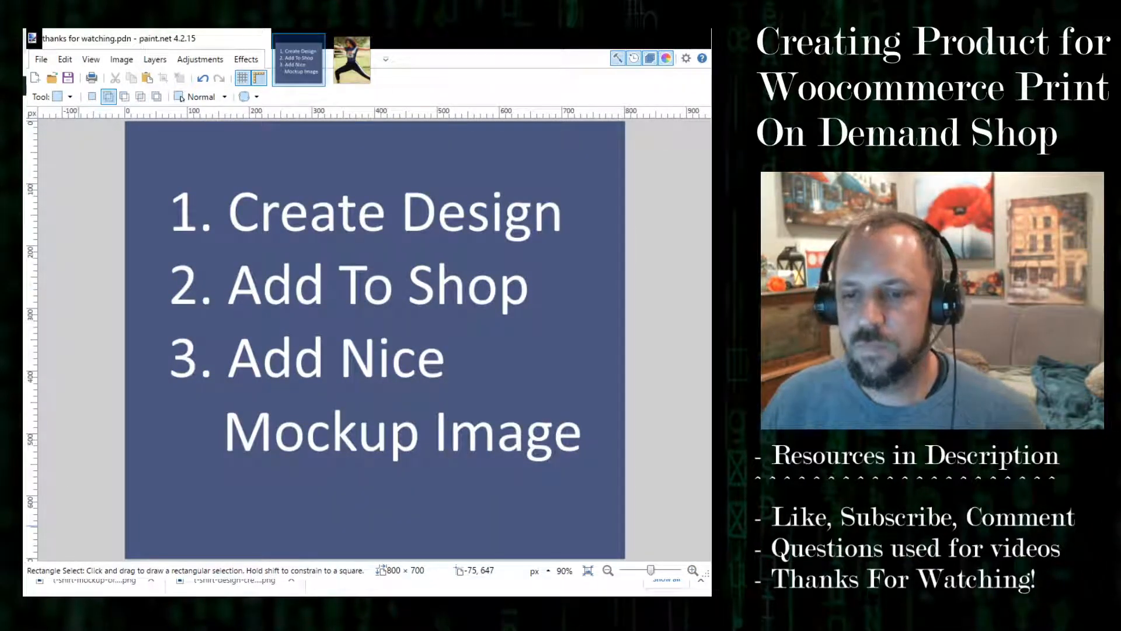
{"action": "left_click", "coordinate": [79, 525]}
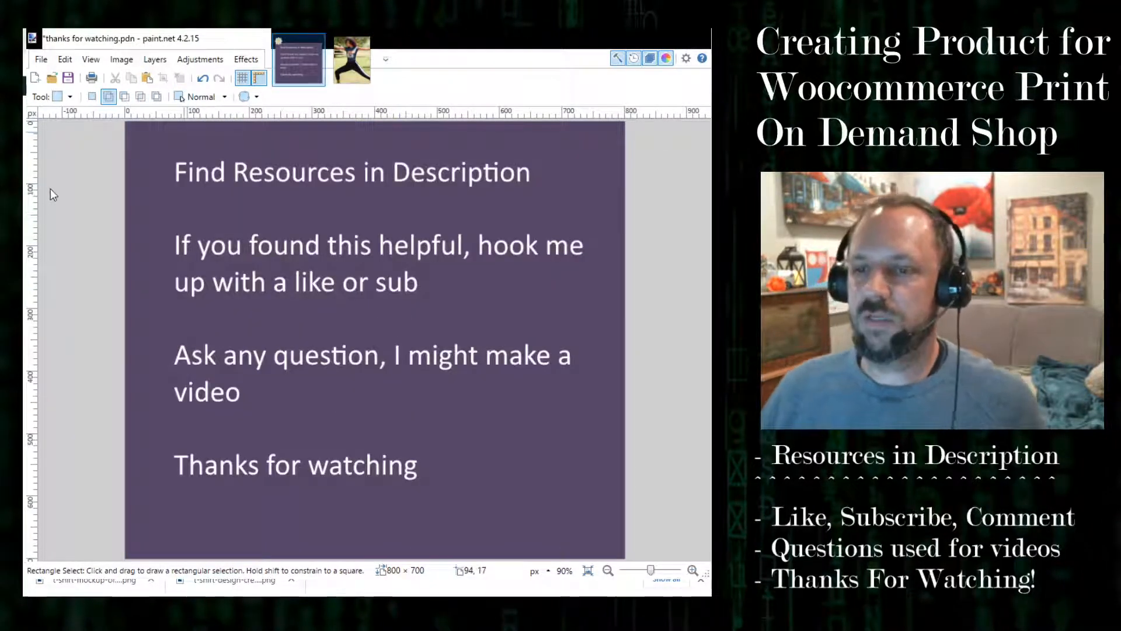